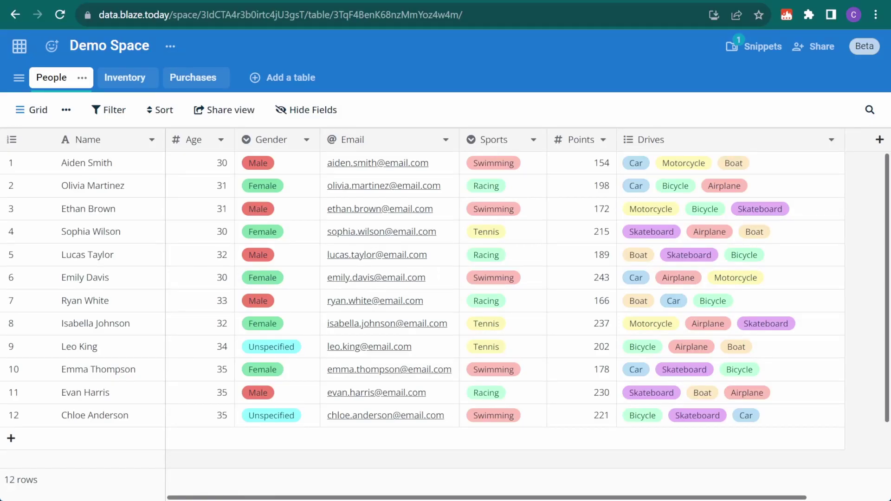
Step: From Data Blaze's Snippets list, open the Fictional Data snippet in Text Blaze
left_click(732, 48)
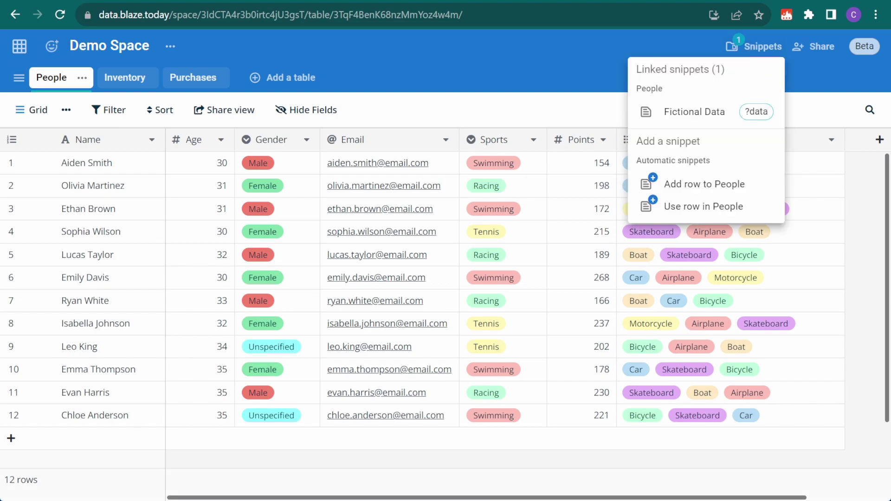
mouse_move(659, 114)
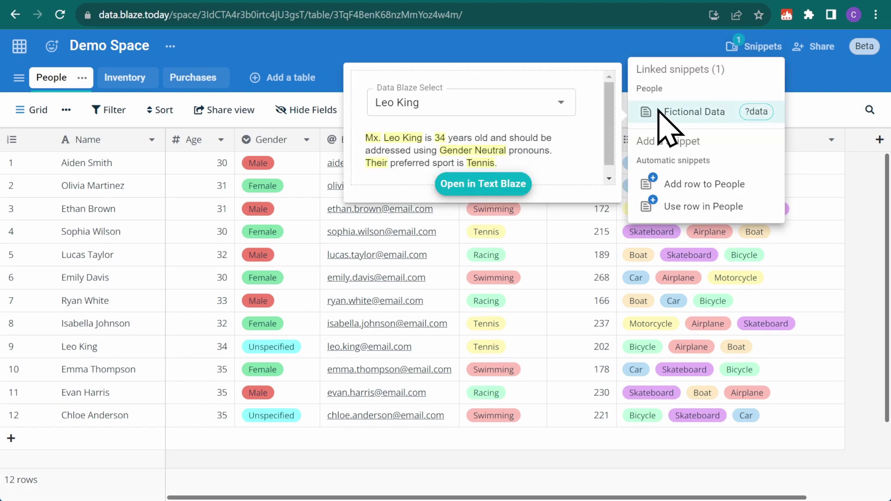
left_click(483, 185)
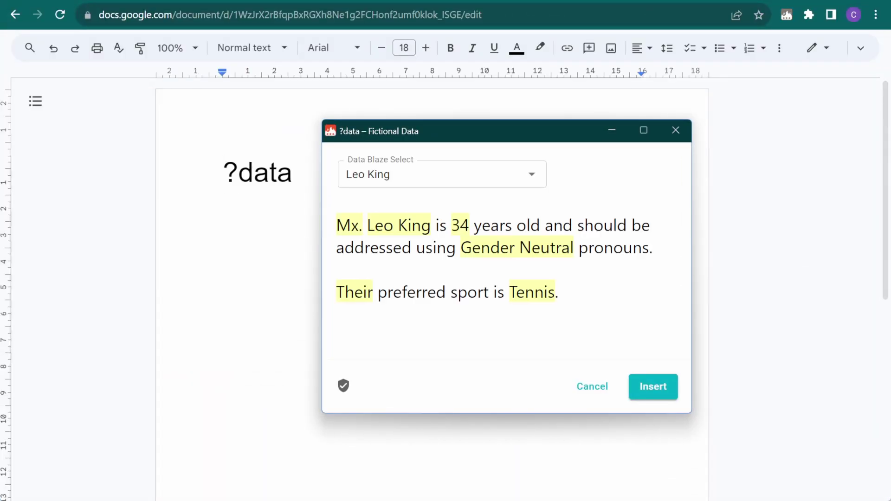
Step: Pick Emma Thompson, then Sophia Wilson in the ?data form, and insert the paragraph
left_click(532, 175)
left_click(483, 249)
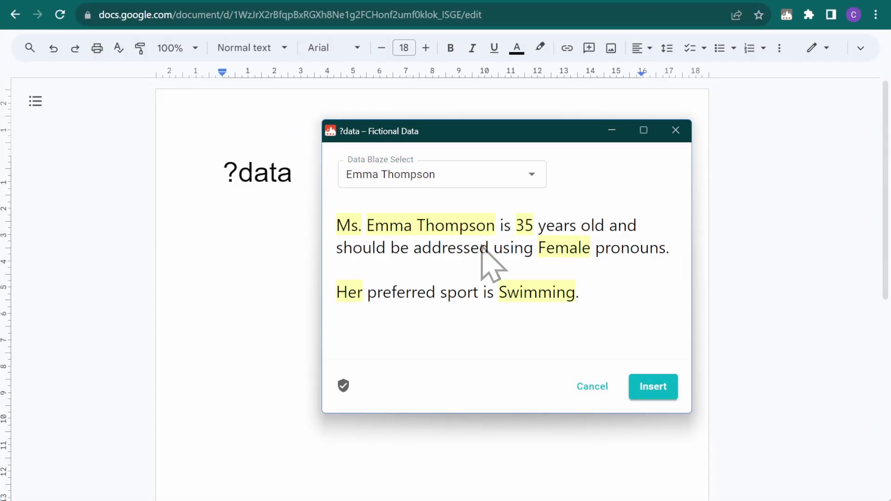
left_click(533, 175)
left_click(484, 284)
left_click(652, 387)
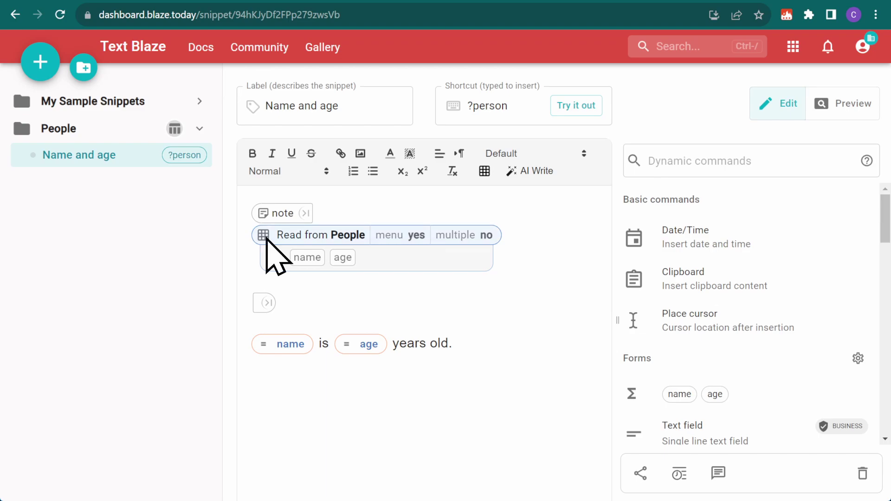
Step: In the Read from People block, tick then untick Gender and Email, keeping only Name and Age
left_click(266, 238)
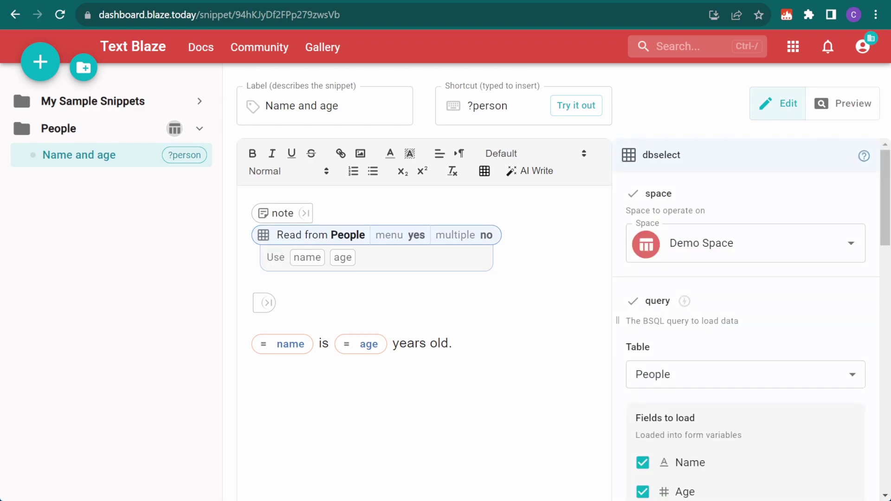
scroll(752, 320, "down", 3)
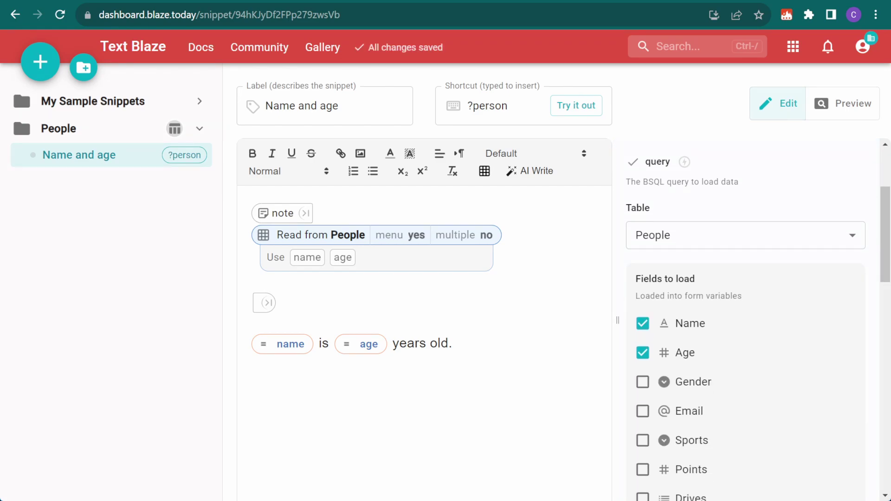
left_click(642, 382)
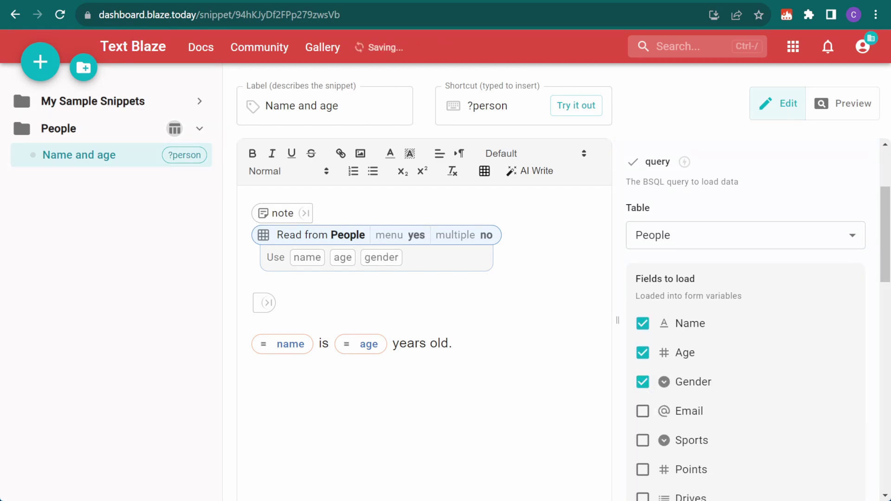
left_click(642, 411)
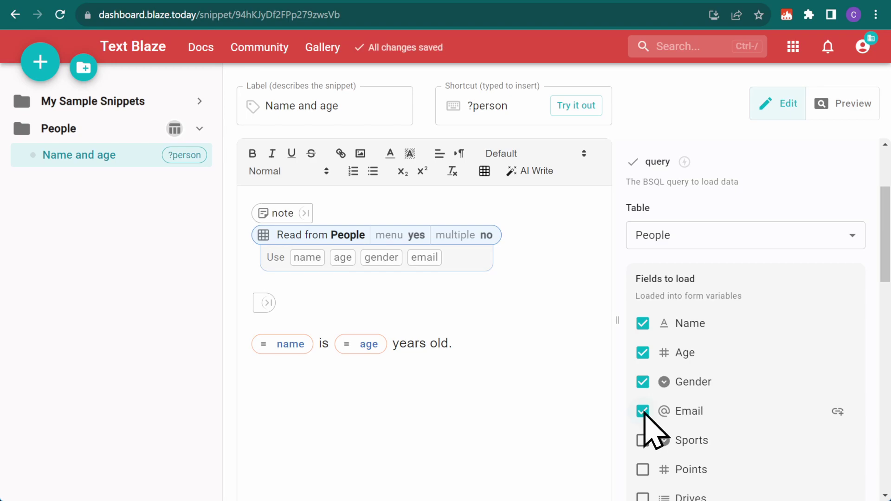
left_click(643, 411)
left_click(642, 381)
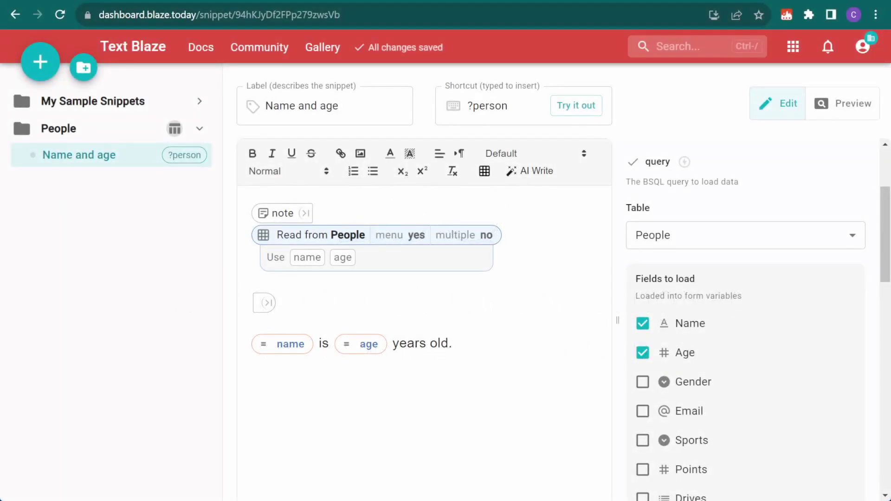
left_click(684, 162)
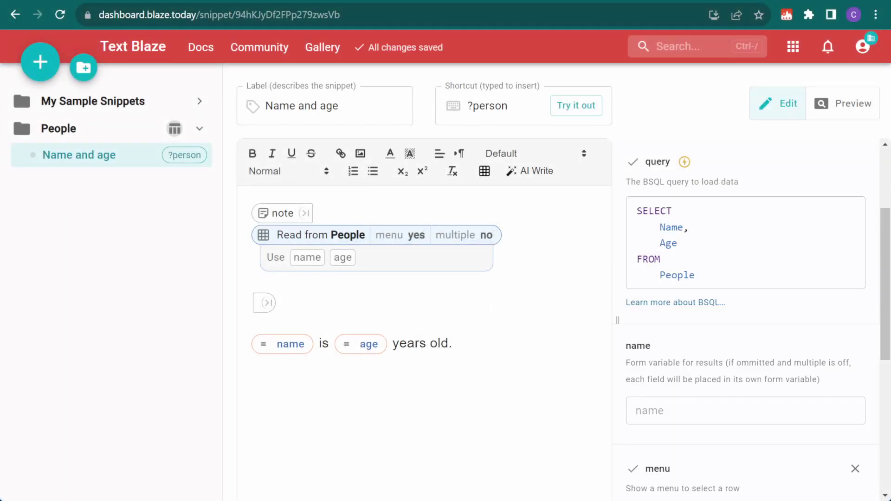
key("ctrl+plus")
key("ctrl+plus")
key("ctrl+plus")
key("ctrl+plus")
key("ctrl+plus")
key("ctrl+plus")
key("ctrl+plus")
key("ctrl+plus")
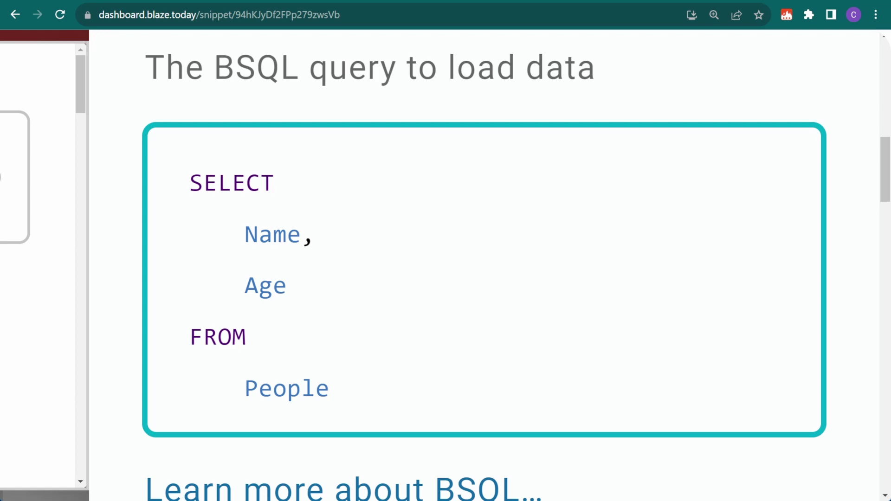
key("ctrl+0")
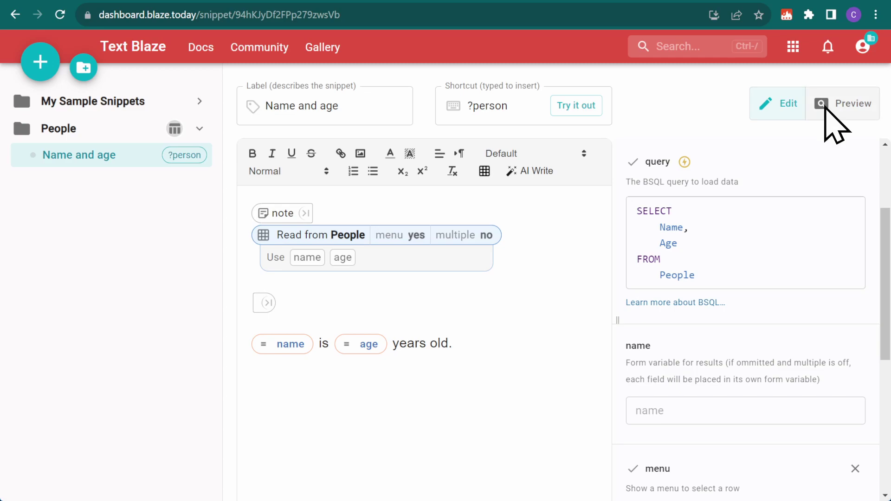
Step: Preview Emma Thompson and Sophia Wilson, then add split(Name, " ")[1] AS firstname to the query
left_click(830, 104)
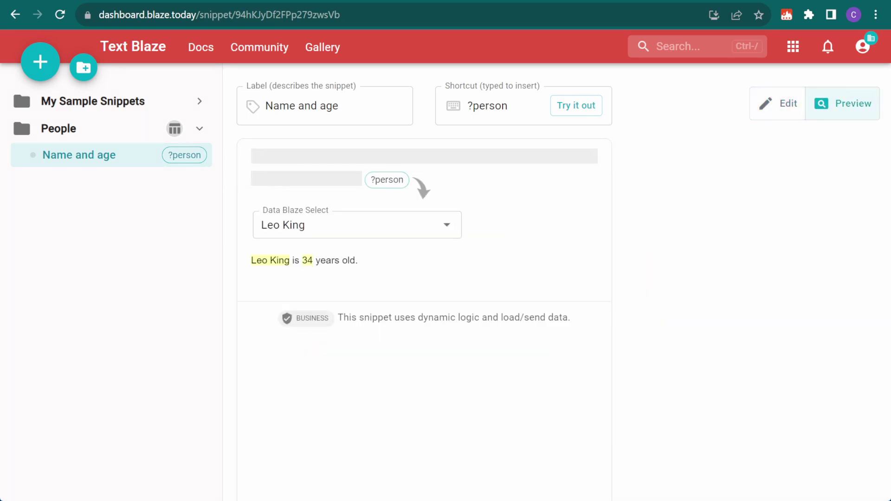
left_click(447, 227)
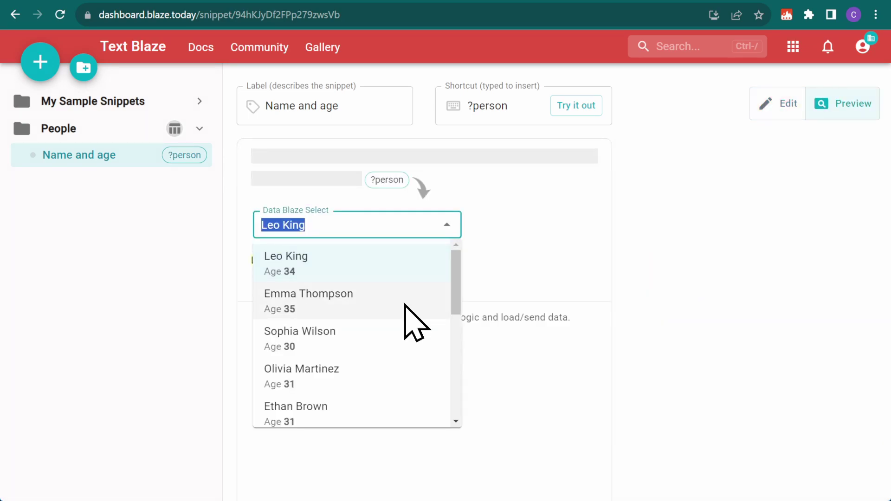
left_click(407, 303)
left_click(448, 227)
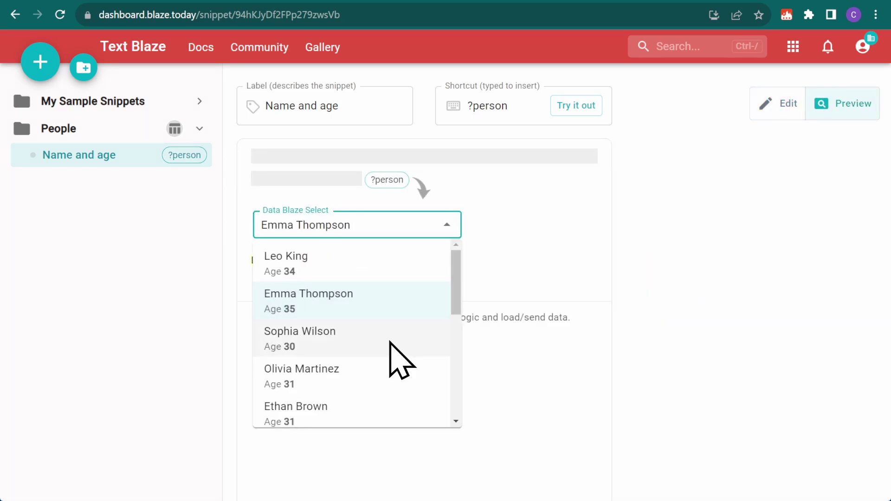
left_click(390, 342)
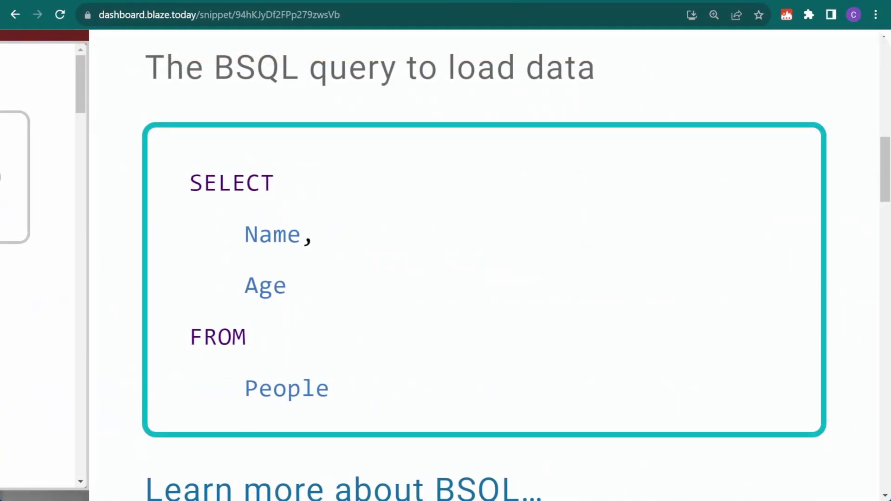
key("Return")
type("split(Name, \" \")[1] AS firstname,")
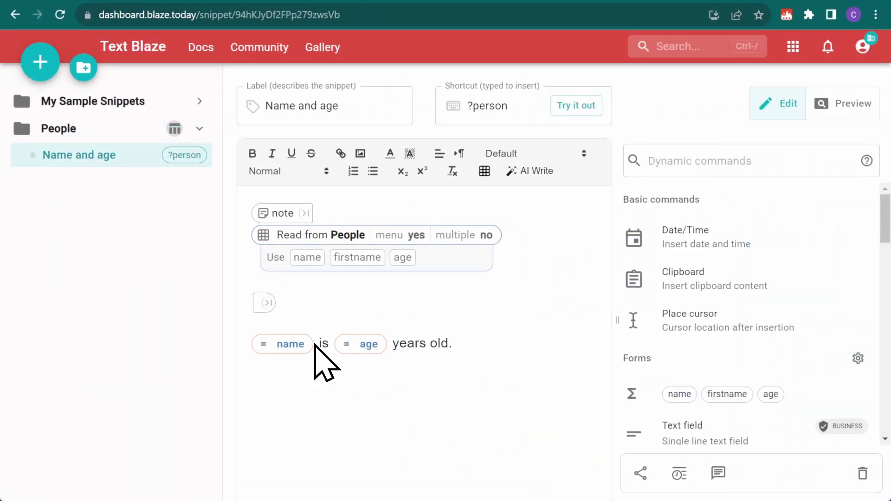
Step: Replace the name placeholder in the sentence with the firstname placeholder
left_click(315, 344)
key("BackSpace")
left_click(358, 257)
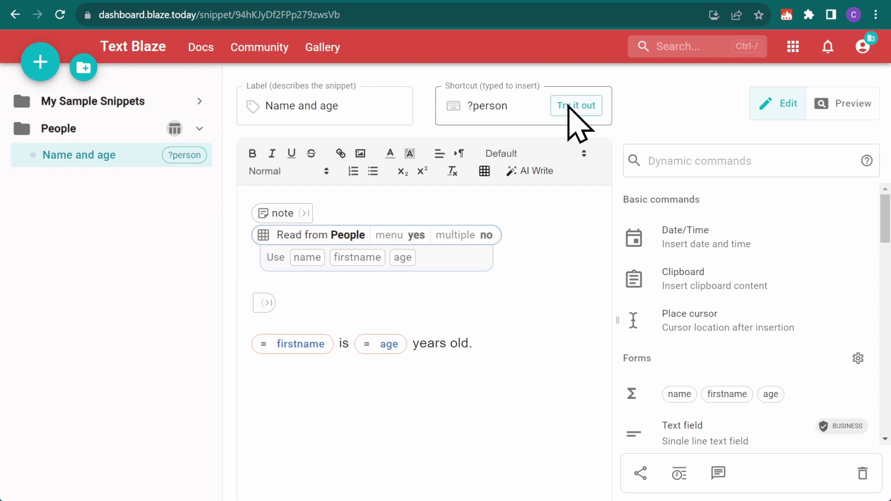
Step: Test ?person in Try it out with Emma Thompson and insert the sentence
left_click(575, 105)
type("?person")
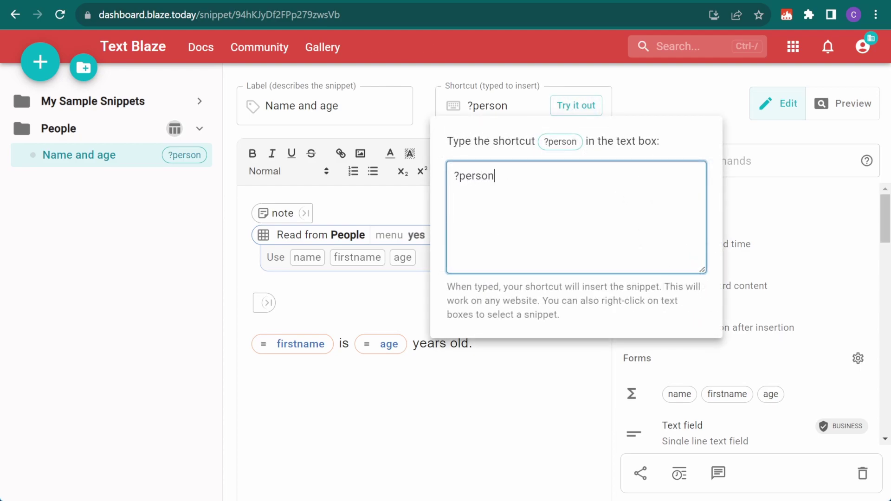
left_click(636, 158)
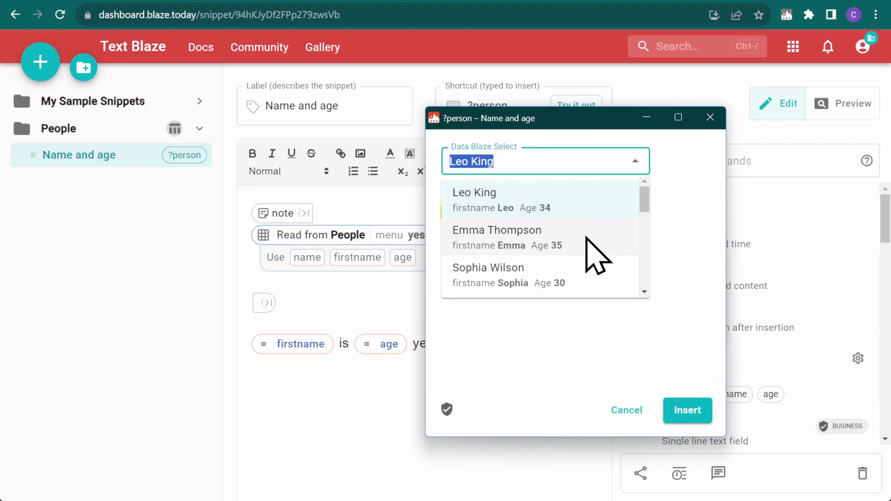
left_click(585, 238)
key("Return")
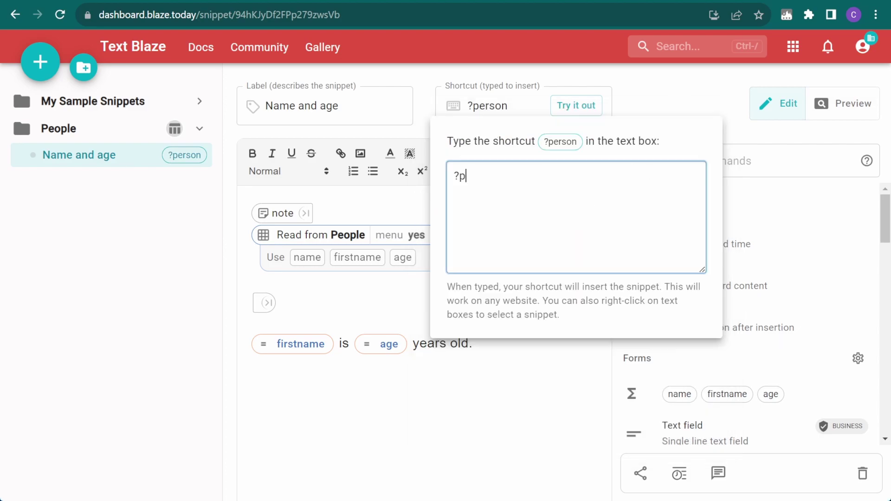
key("Escape")
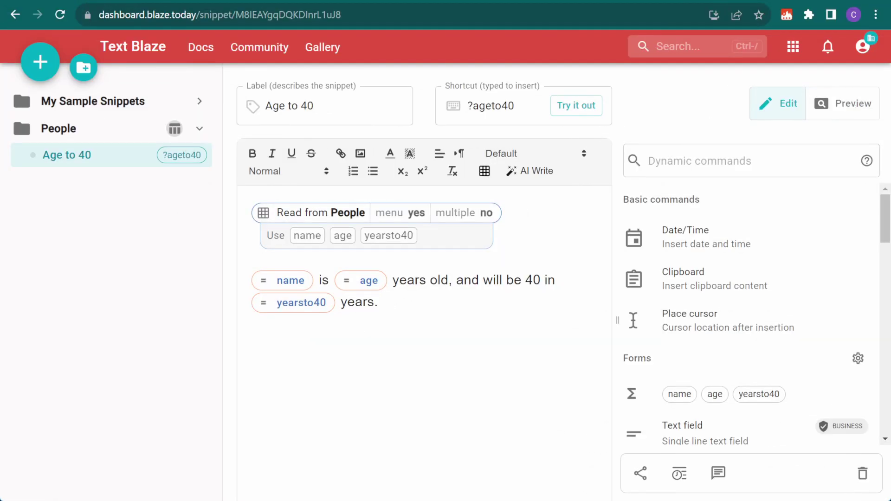
Step: Show the Age to 40 People query settings and zoom in to read the BSQL
left_click(264, 215)
key("ctrl+plus")
key("ctrl+plus")
key("ctrl+plus")
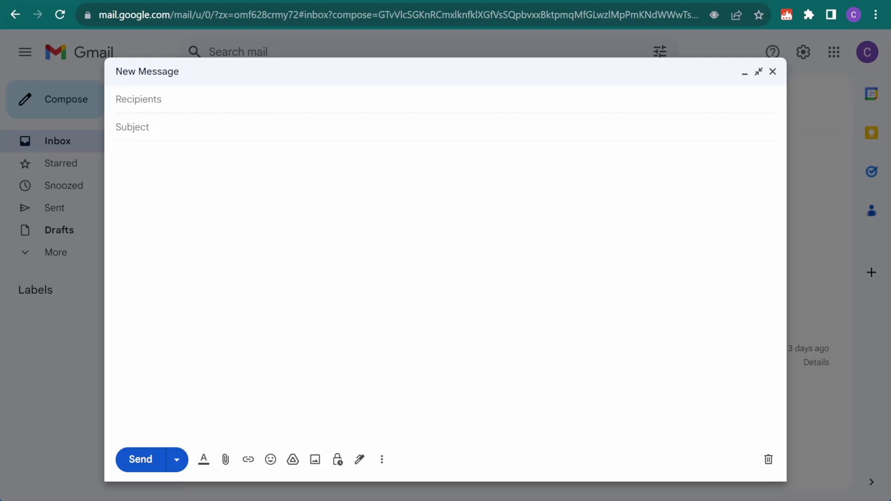
type("?ageto40")
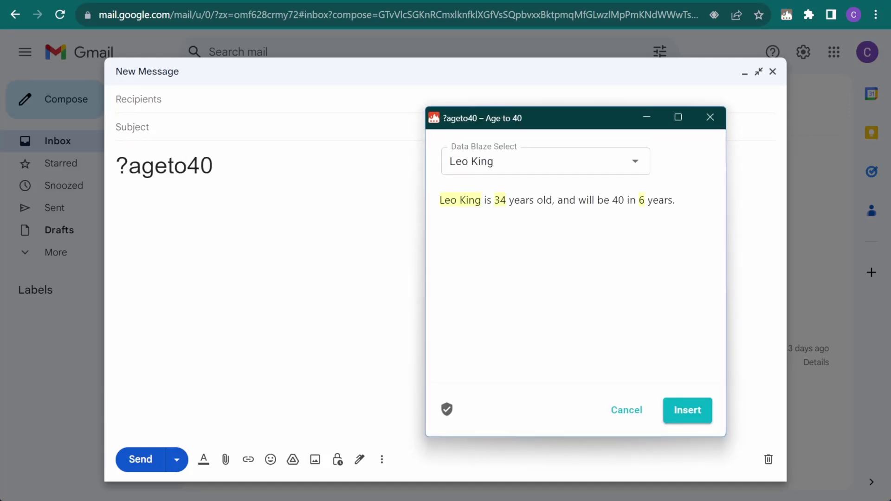
left_click(634, 160)
left_click(563, 276)
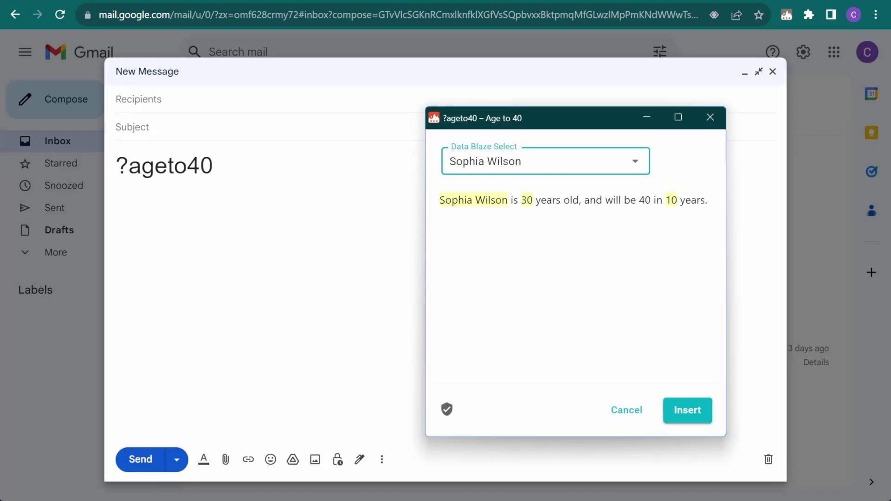
left_click(686, 412)
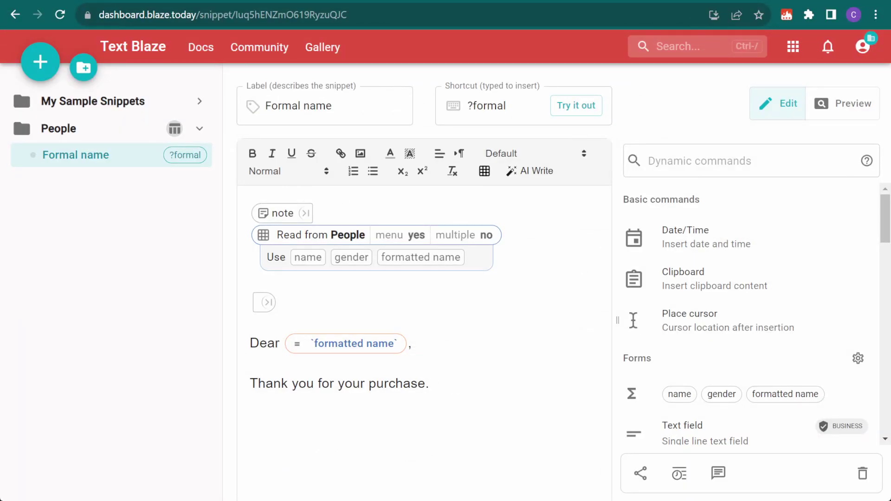
Step: Show the Formal name People lookup settings and zoom in on its BSQL query
left_click(265, 258)
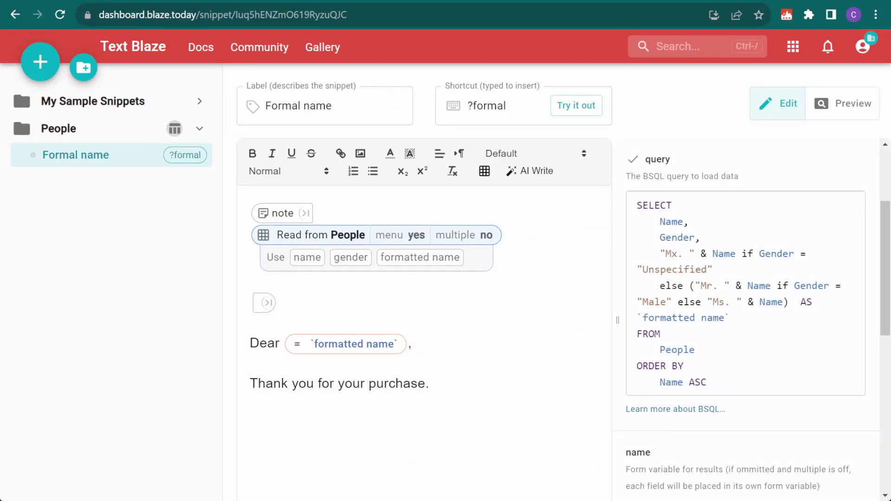
key("ctrl+plus")
key("ctrl+plus")
key("ctrl+plus")
key("ctrl+plus")
key("ctrl+plus")
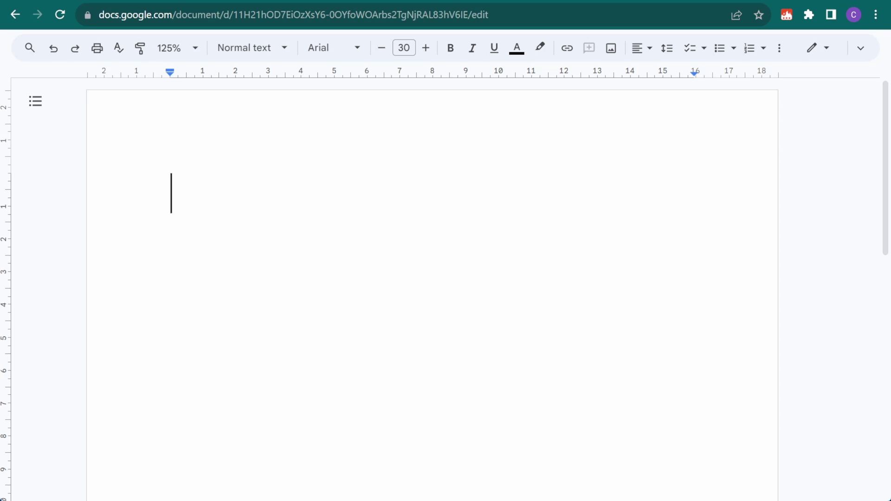
Step: Expand ?formal, try an Unspecified-gender person, then insert the greeting for Emily Davis
type("?f")
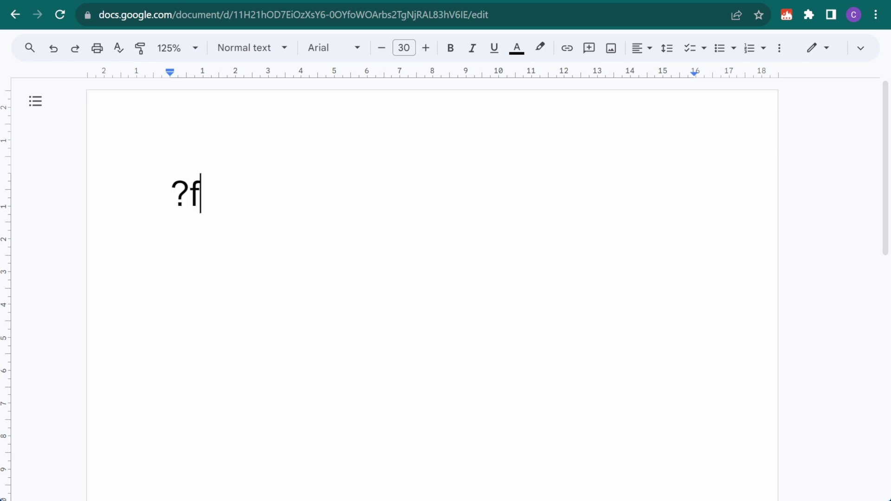
type("ormal")
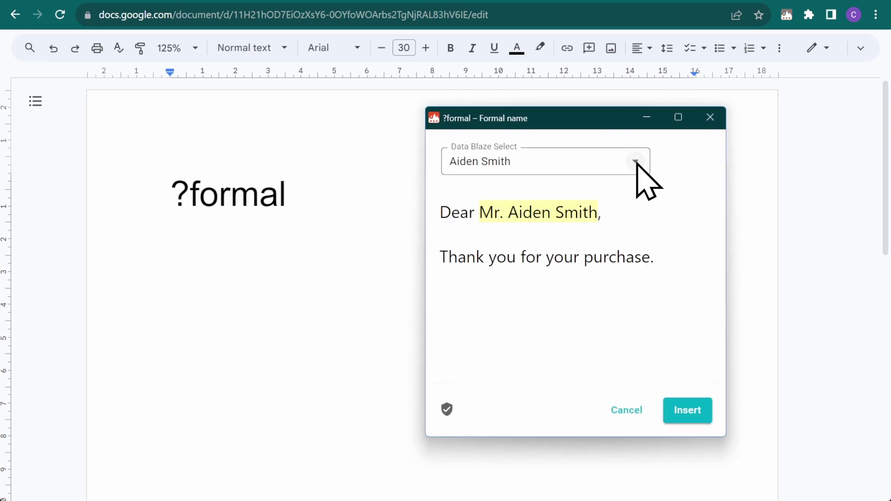
left_click(635, 160)
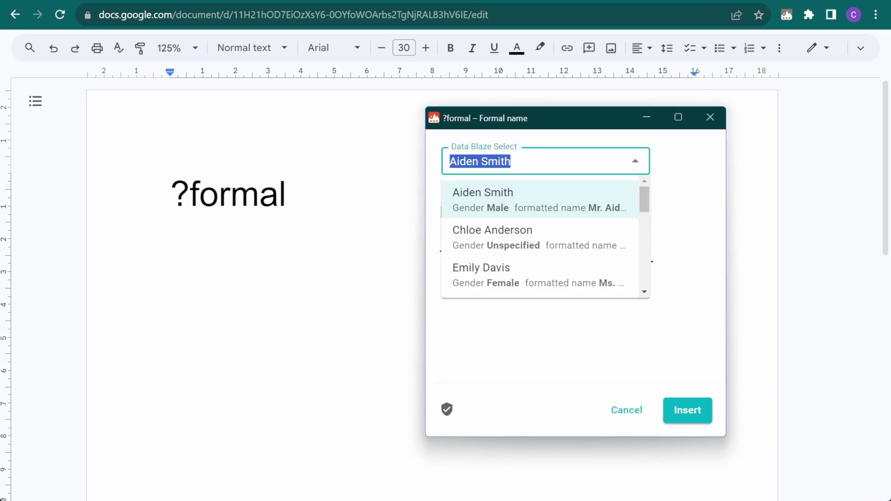
left_click(583, 239)
left_click(635, 160)
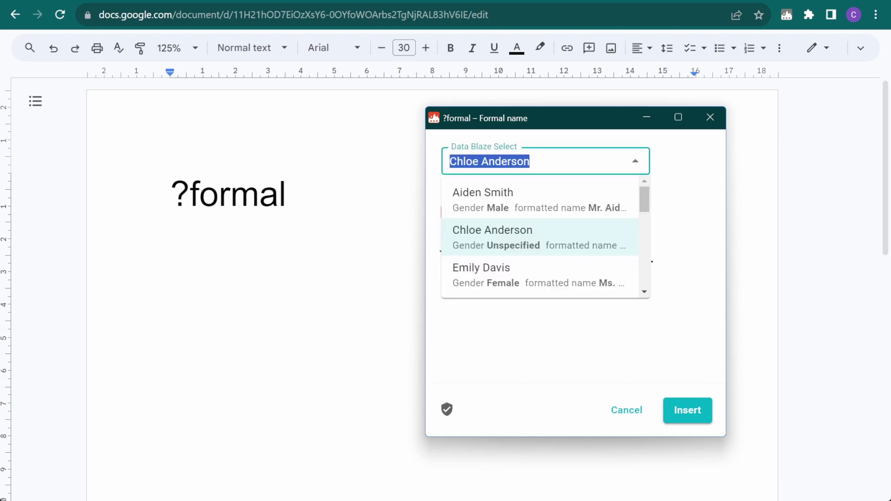
left_click(561, 273)
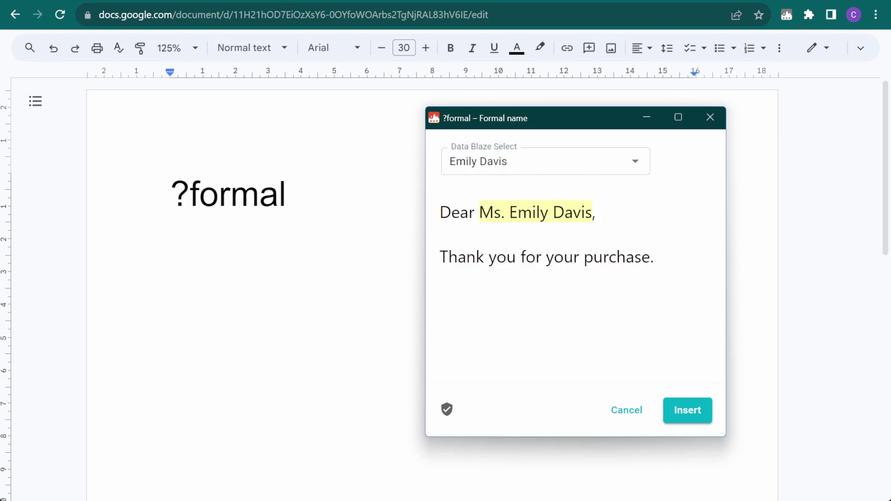
left_click(687, 410)
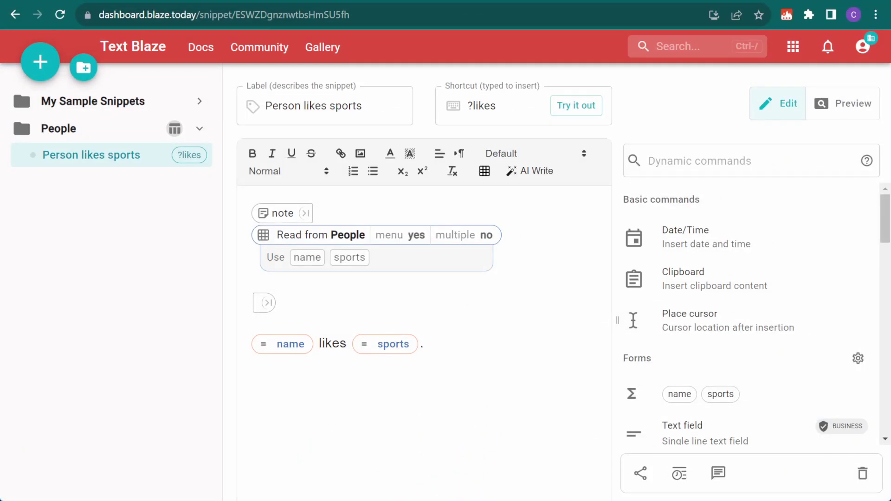
Step: Preview the Person likes sports people list, then show the People lookup's Conditions in Edit
left_click(845, 107)
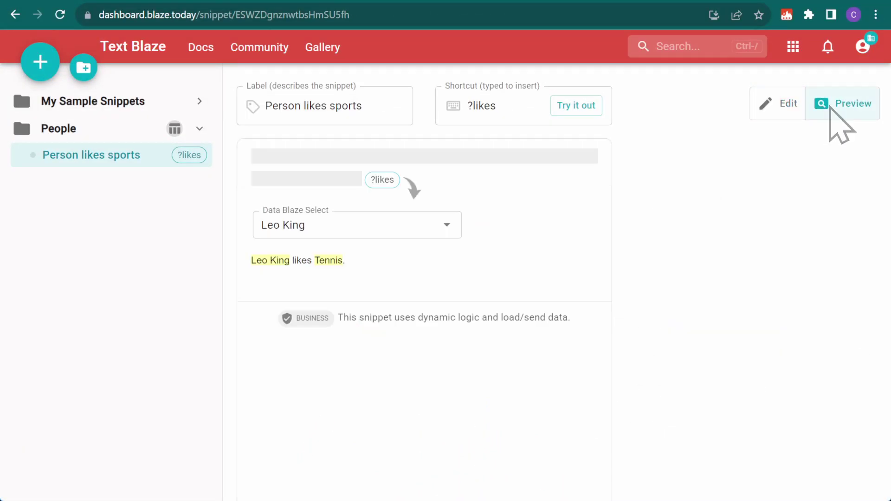
left_click(446, 226)
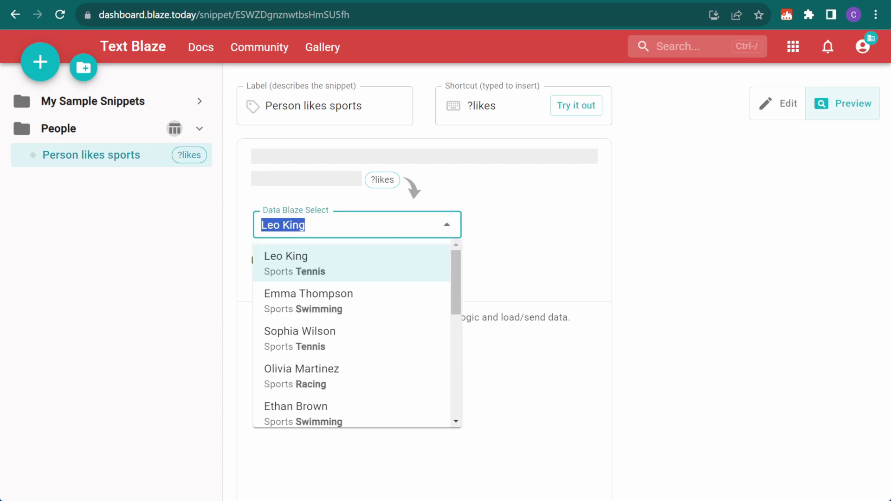
left_click(767, 105)
left_click(766, 105)
left_click(268, 239)
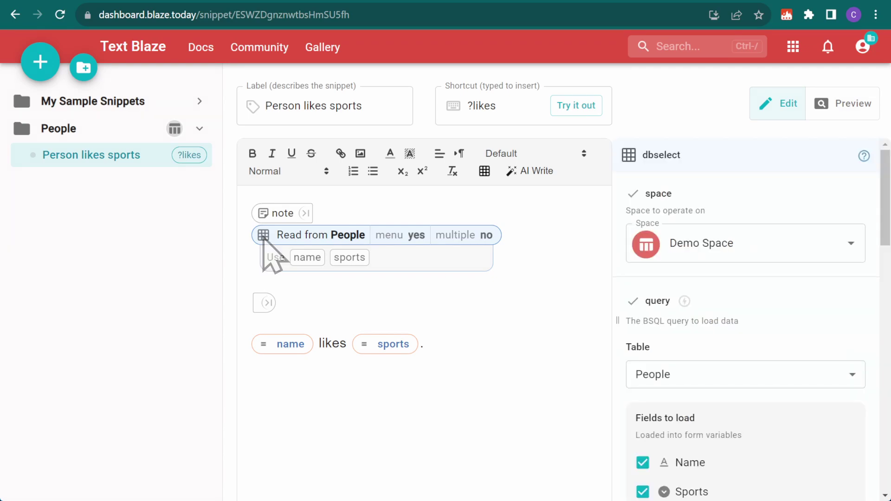
scroll(747, 316, "down", 5)
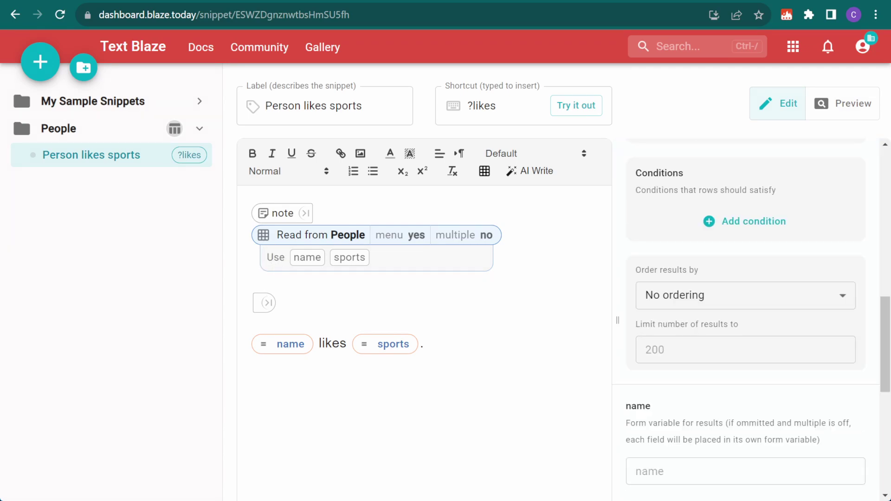
Step: Add a lookup condition requiring the Sports field to equal Tennis
left_click(714, 223)
left_click(714, 217)
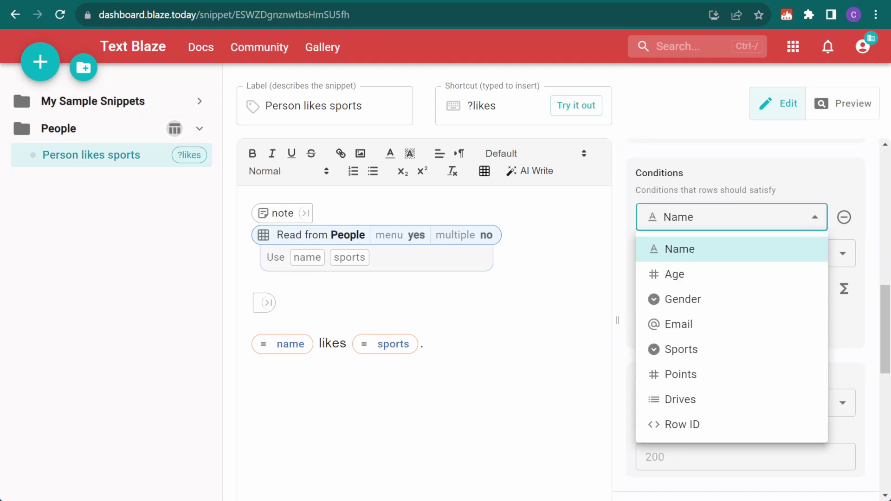
left_click(739, 349)
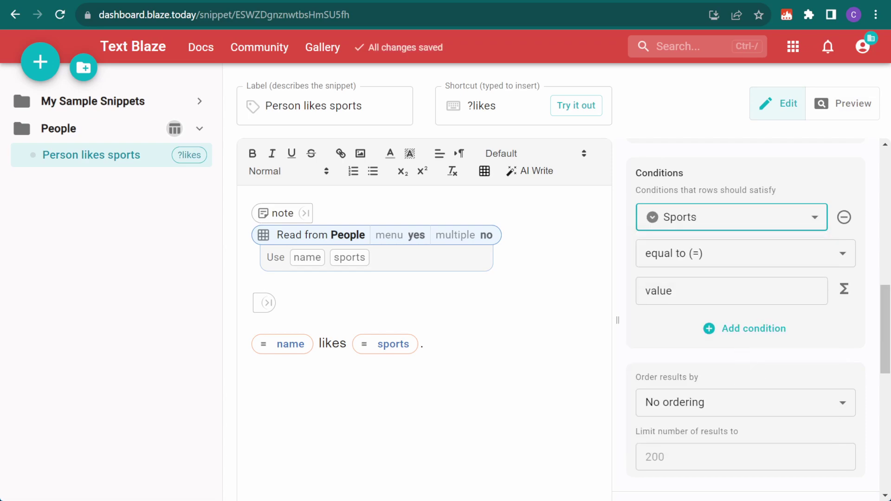
double_click(658, 291)
type("Tennis")
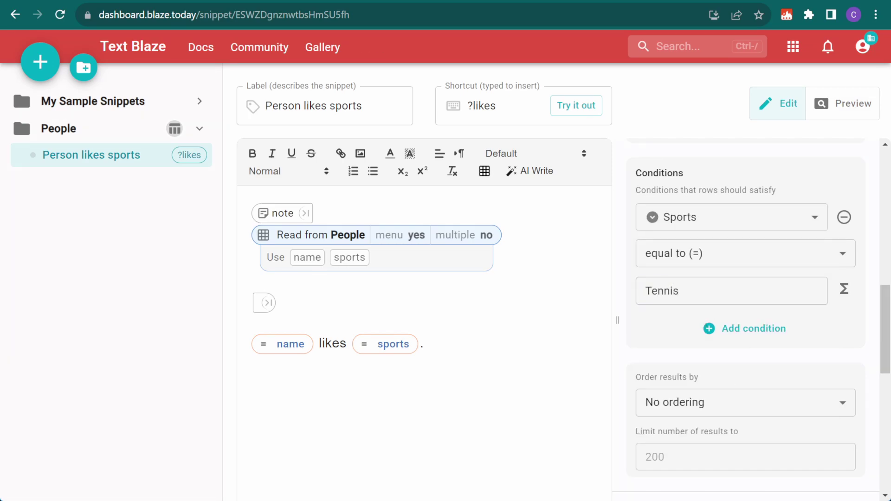
Step: Preview the snippet and pick a Tennis player from the filtered people list
left_click(826, 104)
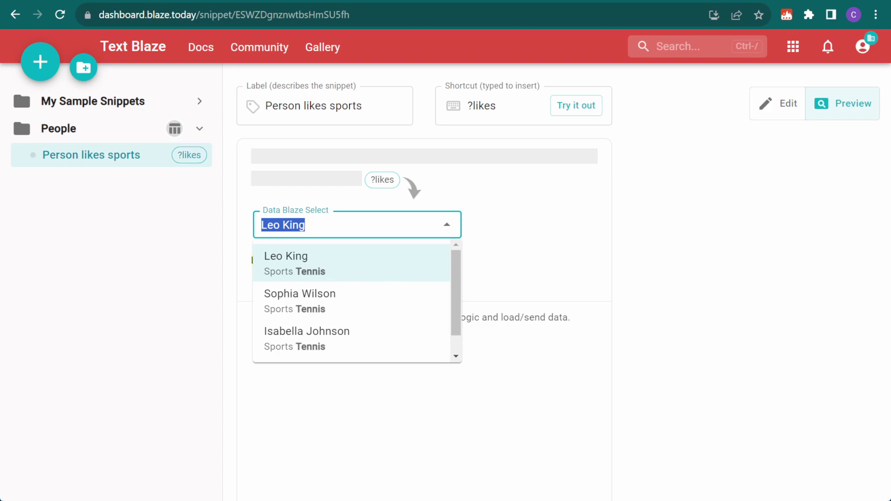
scroll(351, 302, "down", 1)
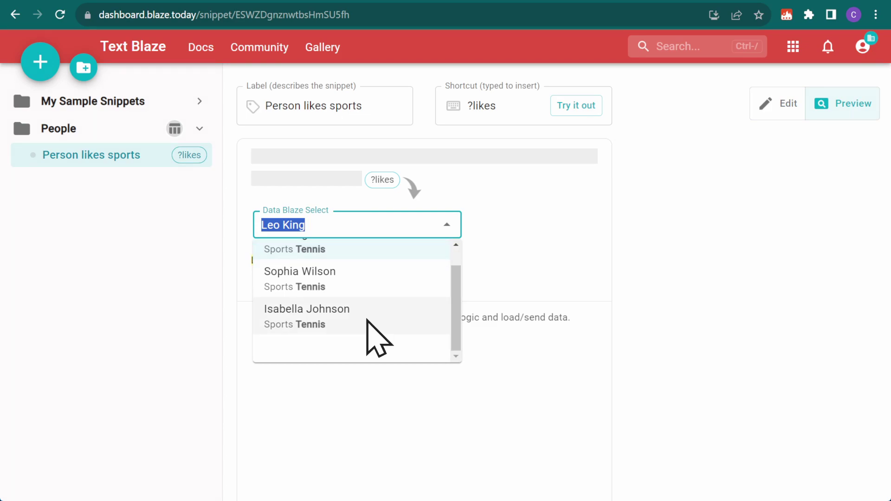
left_click(368, 320)
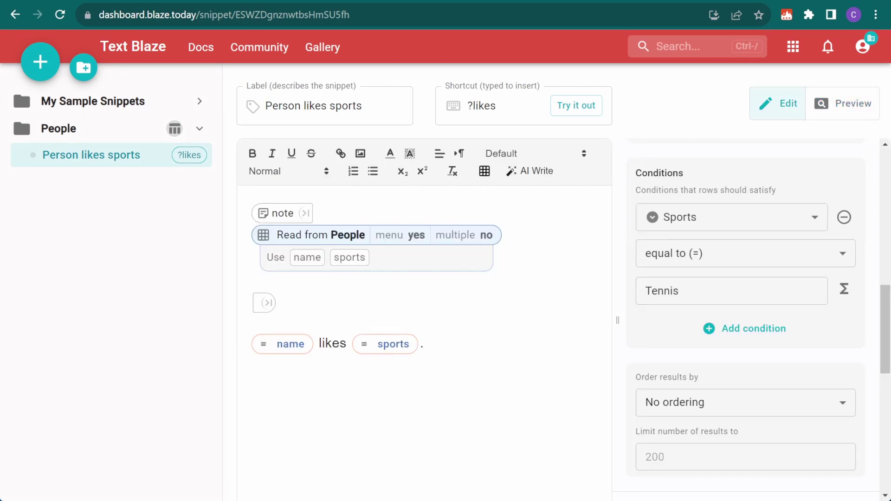
Step: Add a second condition, Sports equals Swimming, and preview the now-empty people list
left_click(724, 328)
left_click(813, 355)
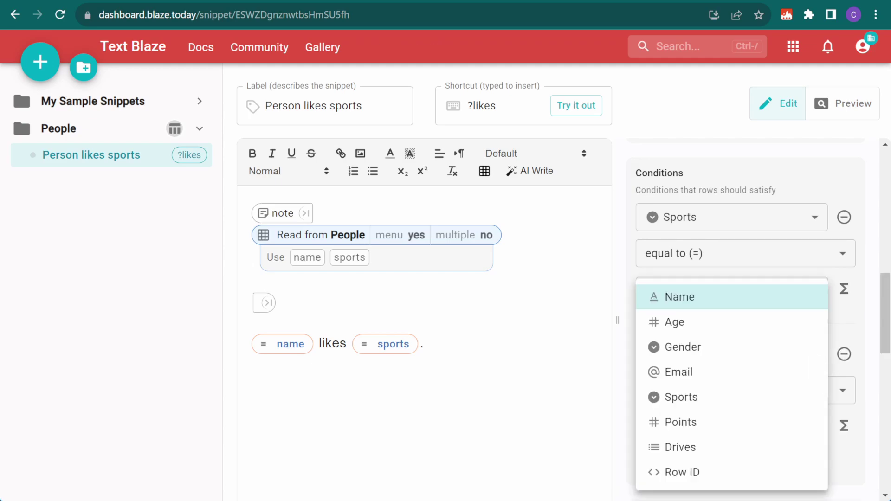
left_click(748, 416)
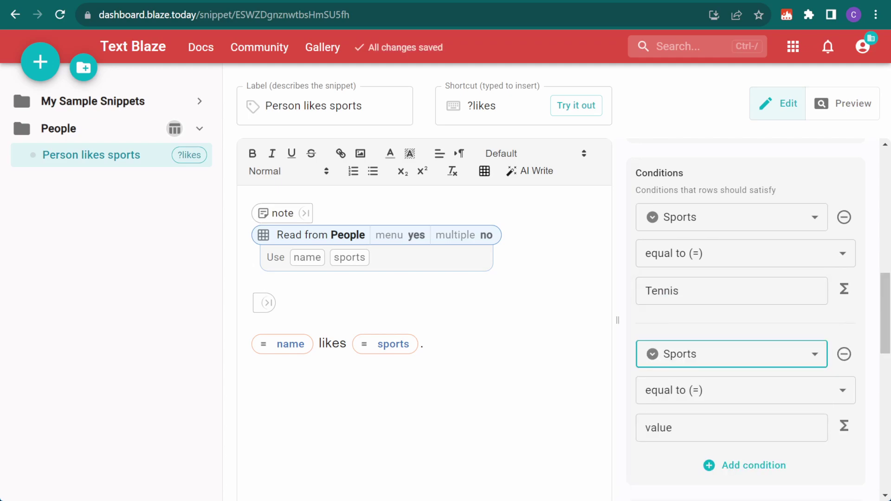
left_click(731, 428)
type("Swimming")
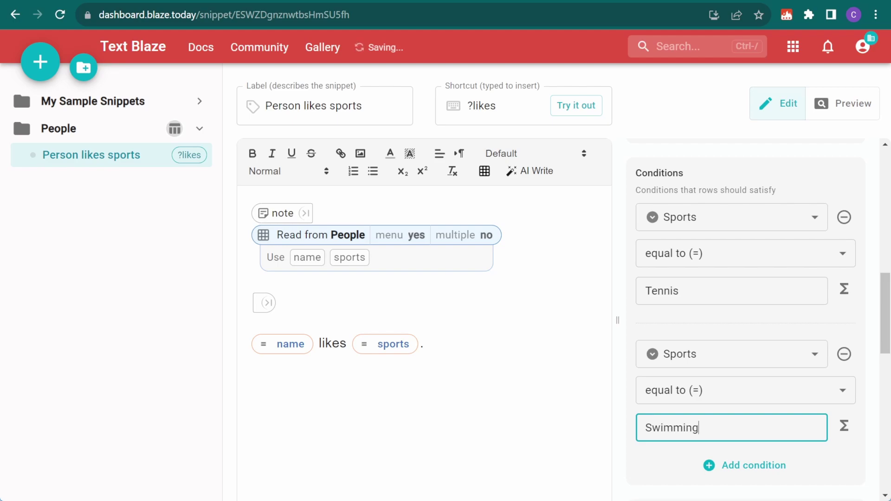
left_click(842, 103)
left_click(446, 225)
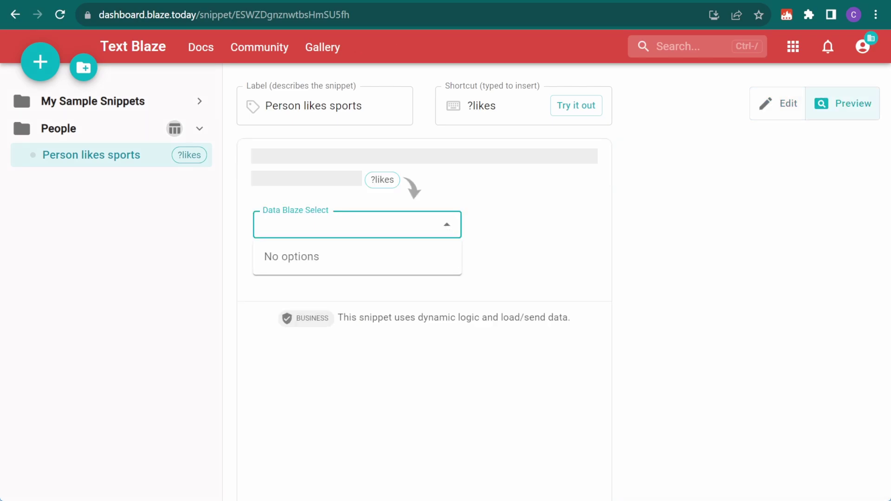
Step: Open the ?likes lookup as a BSQL query and enlarge the page to read it
left_click(778, 103)
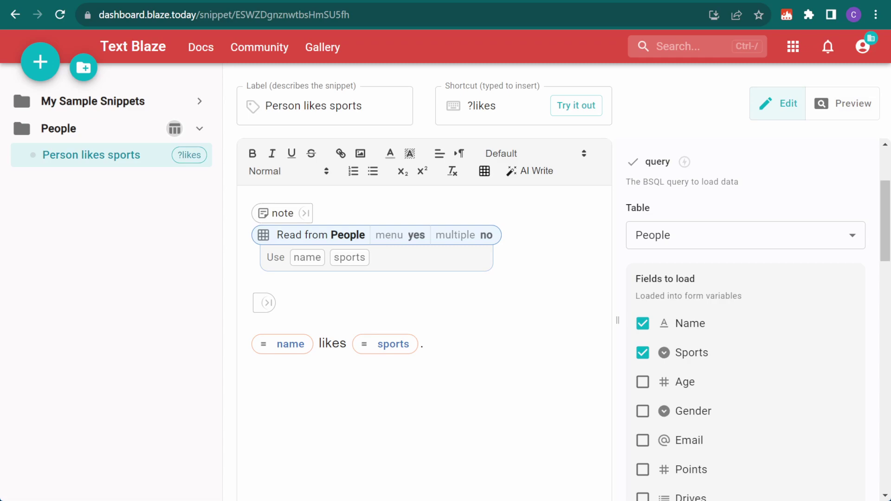
left_click(685, 162)
key("ctrl+plus")
key("ctrl+plus")
key("ctrl+plus")
key("ctrl+plus")
key("ctrl+plus")
key("ctrl+plus")
key("ctrl+plus")
key("ctrl+plus")
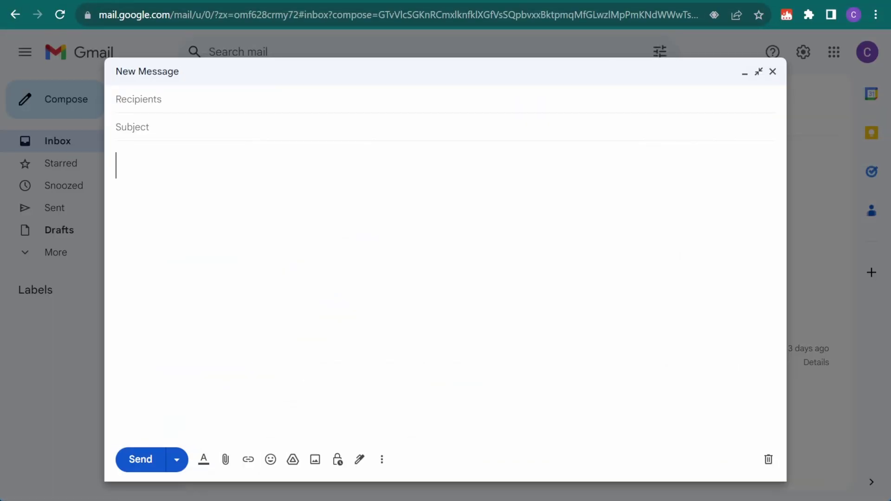
Step: Trigger ?likes and choose the Swimming fan two rows down the person list
type("?likes")
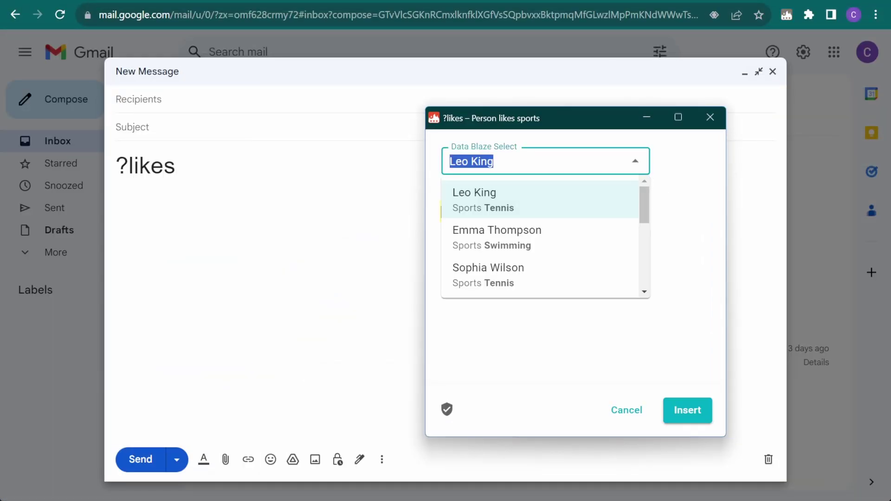
key("Down")
key("Down")
key("Down")
key("Down")
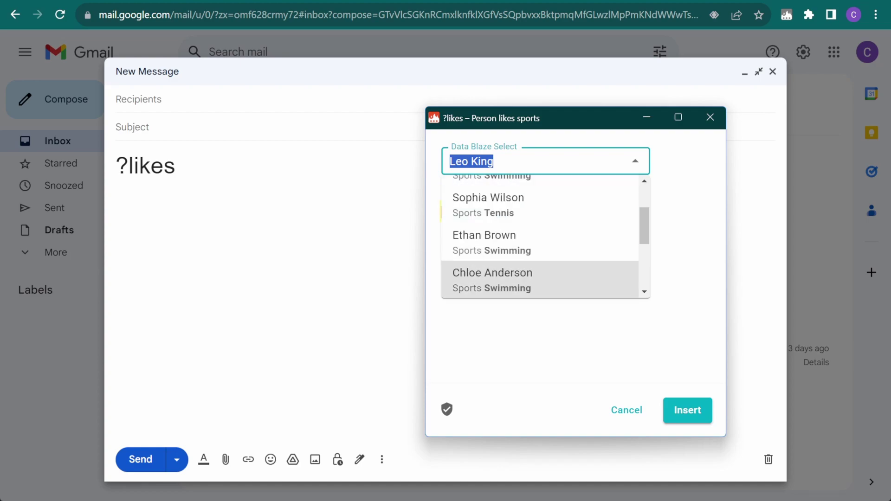
key("Down")
key("Down")
key("Down")
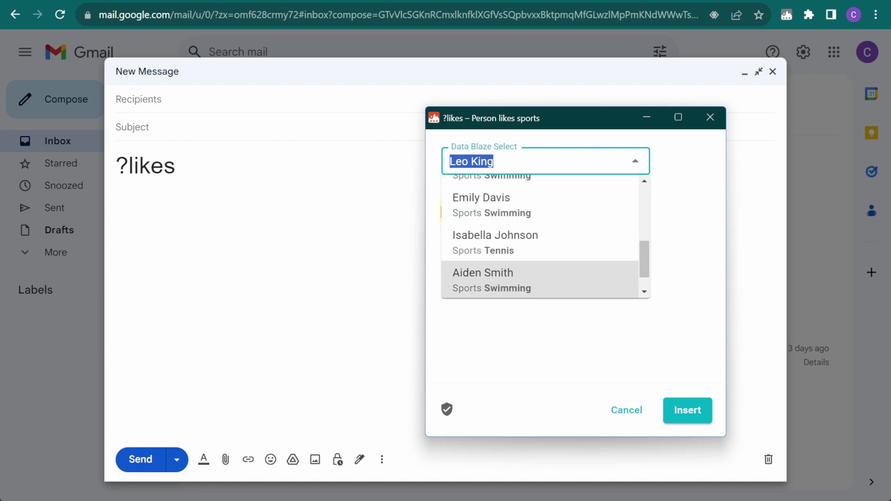
key("Return")
key("Return")
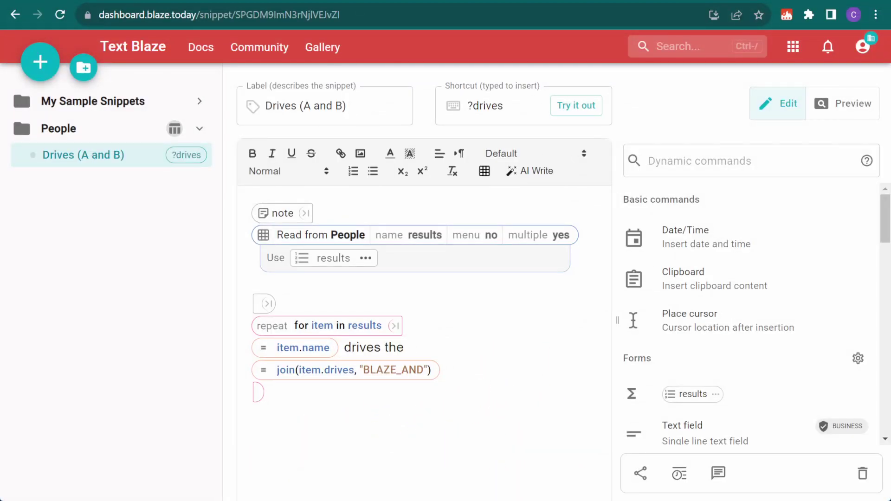
Step: Review the Skateboard-and-Boat conditions, then insert ?drives's three sentences into the Google Doc
left_click(266, 237)
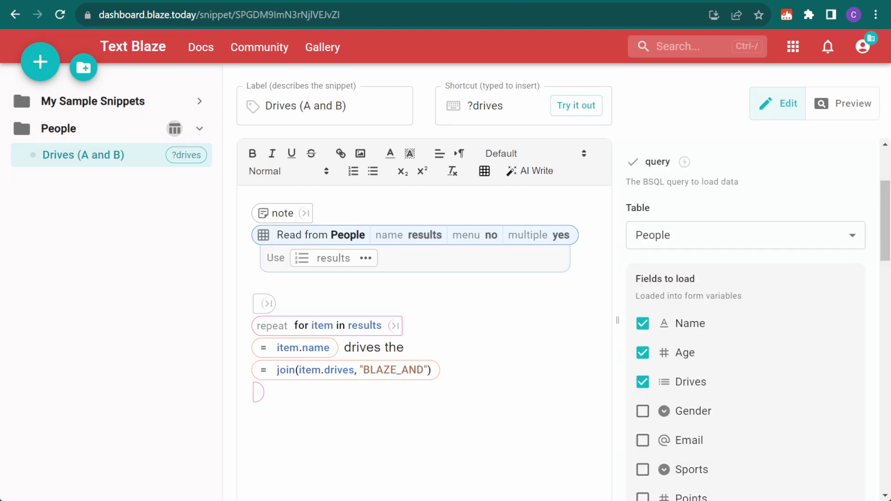
scroll(745, 321, "down", 8)
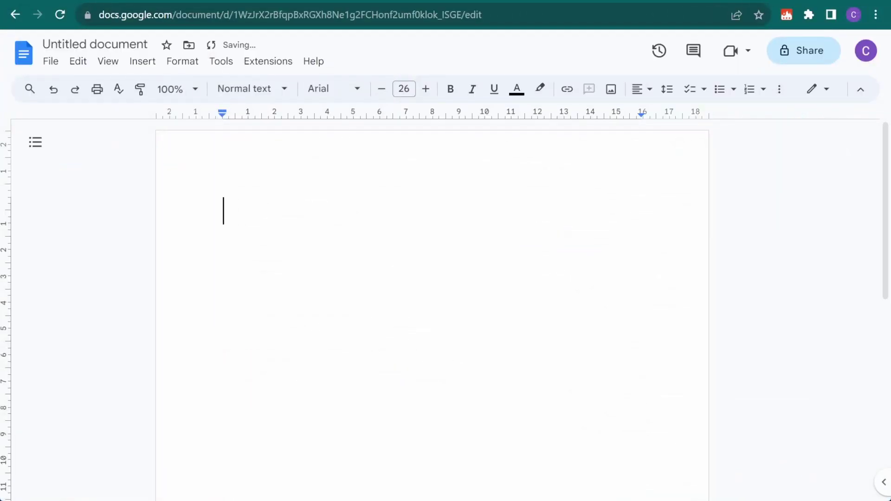
type("?drive")
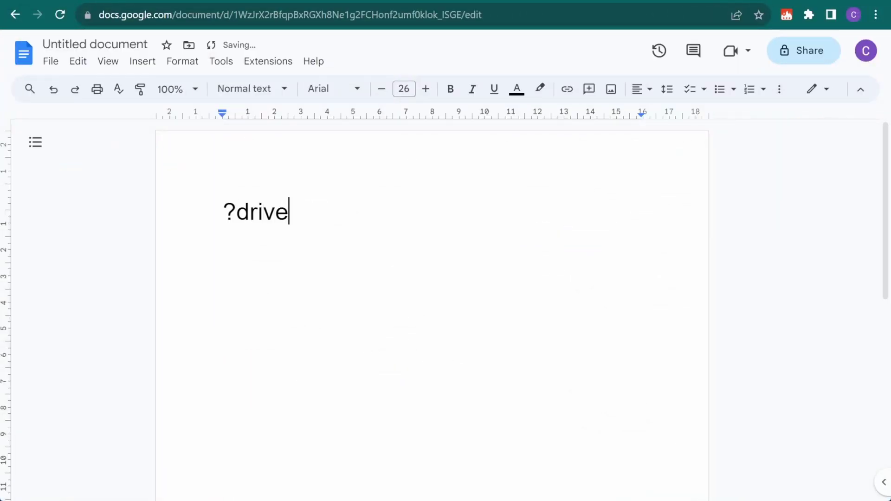
type("s")
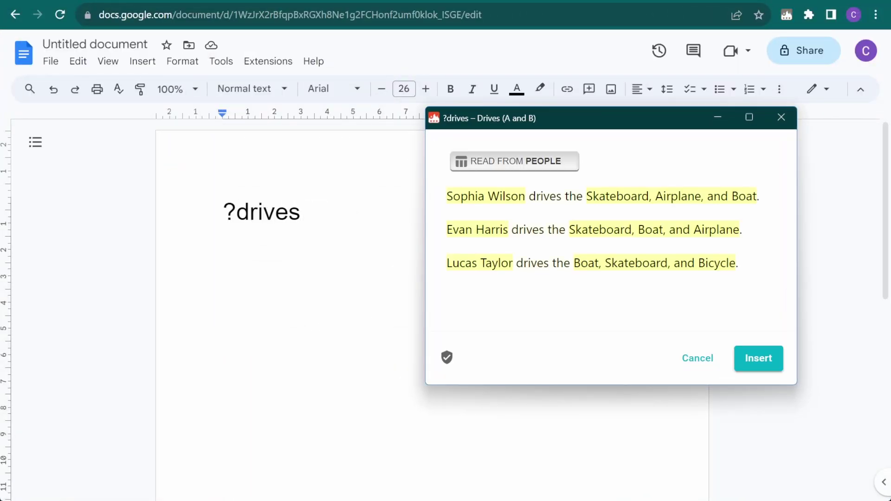
left_click(761, 361)
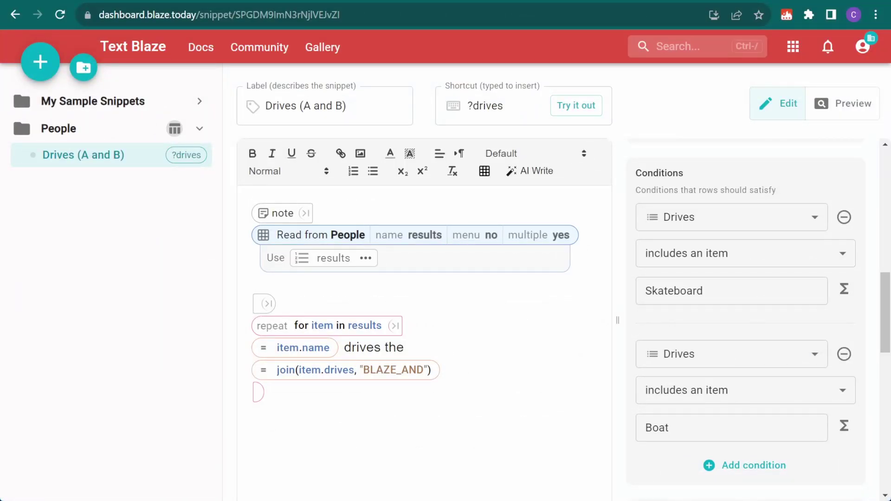
Step: Switch the Drives (A and B) People query to the BSQL editor
scroll(745, 321, "up", 5)
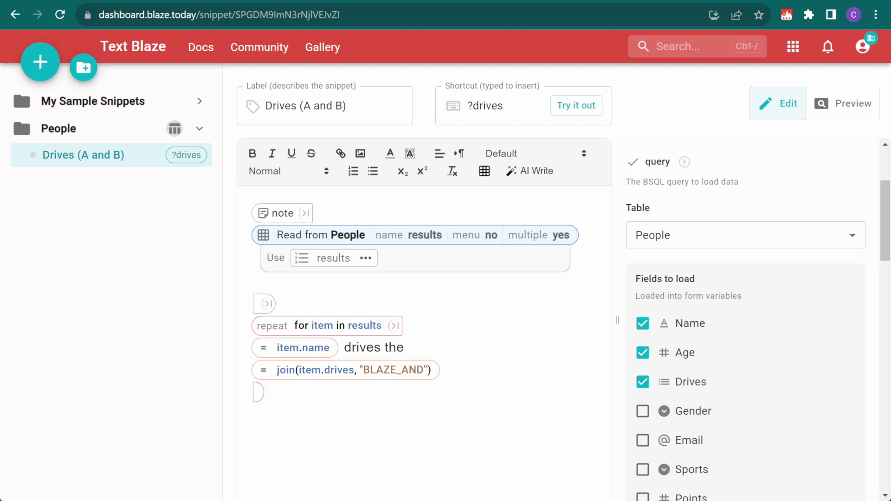
left_click(684, 162)
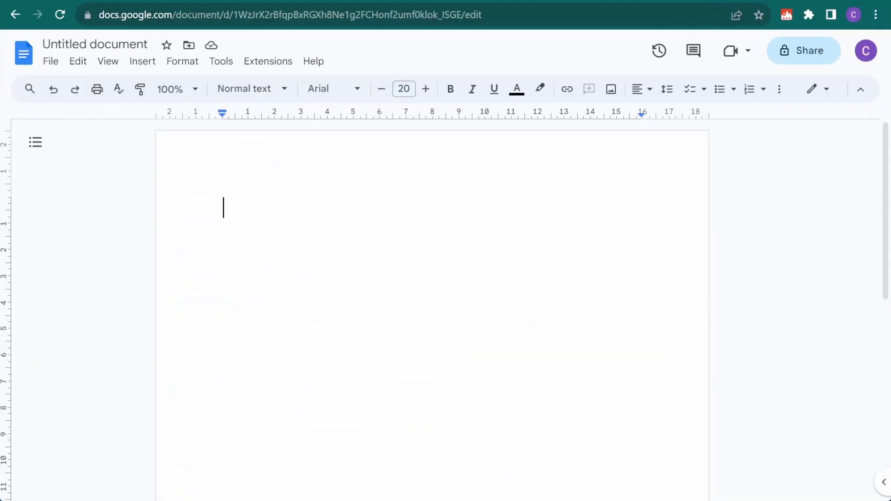
Step: Insert ?drives into the Google Doc, adding five lines about who drives which vehicles
type("?drives")
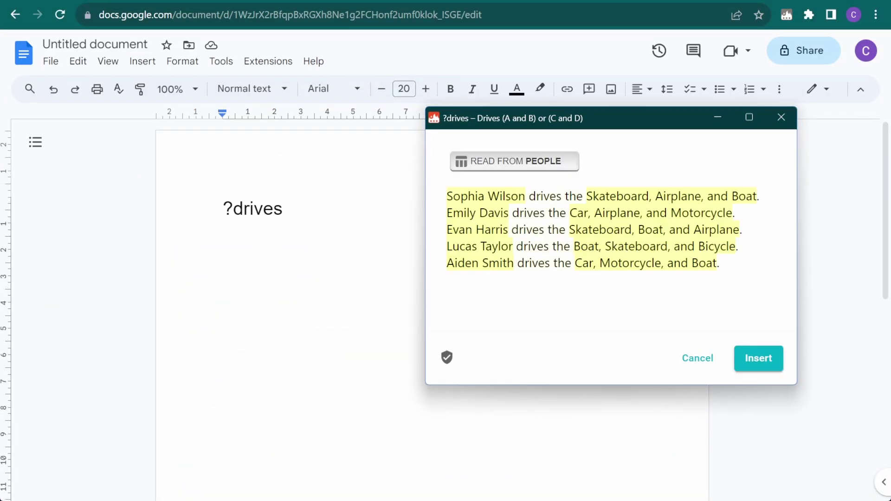
left_click(760, 360)
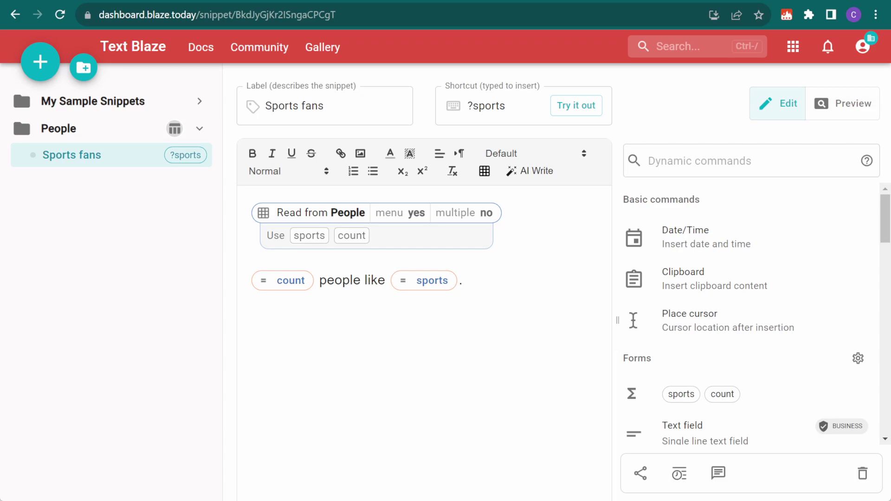
Step: Preview Sports fans, trying Swimming and then Tennis to show 3 people like Tennis
left_click(264, 218)
key("ctrl+plus")
key("ctrl+plus")
key("ctrl+plus")
key("ctrl+plus")
key("ctrl+plus")
key("ctrl+plus")
key("ctrl+plus")
key("ctrl+plus")
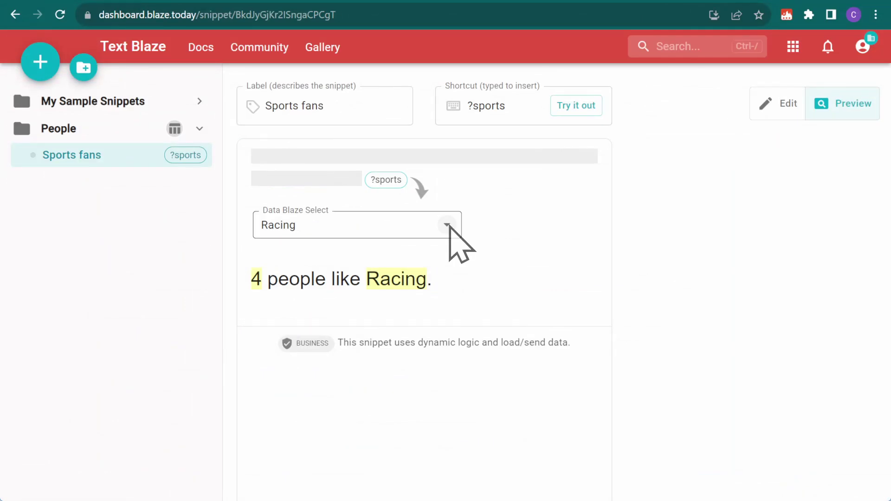
left_click(452, 234)
left_click(399, 297)
left_click(448, 225)
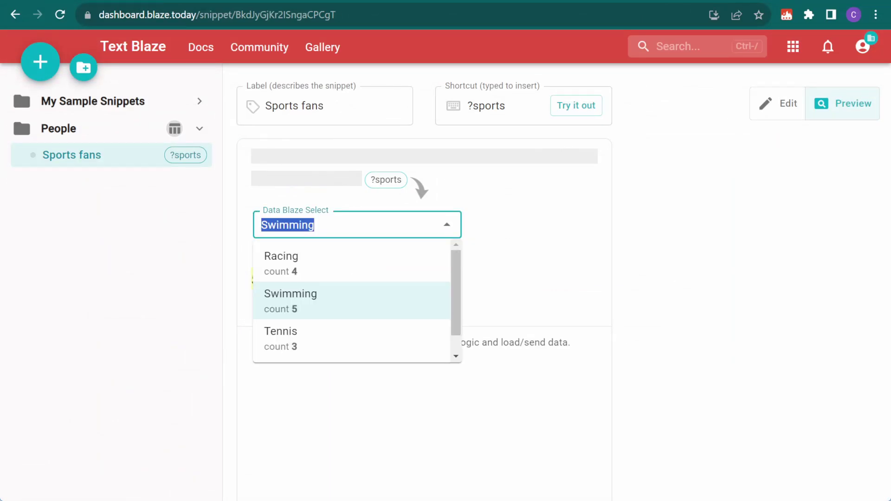
left_click(343, 346)
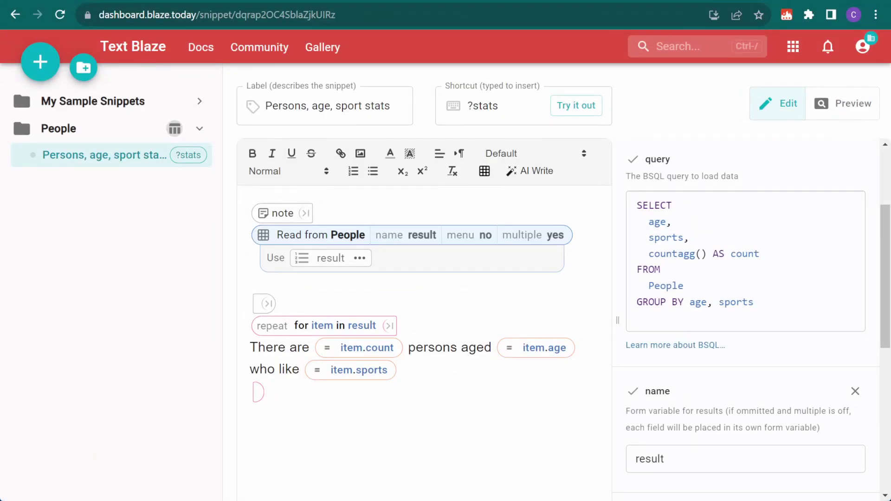
Step: Enlarge the age-and-sport grouping query, then type ?stat in Google Docs
key("ctrl+plus")
key("ctrl+plus")
key("ctrl+plus")
key("ctrl+plus")
key("ctrl+plus")
key("ctrl+plus")
key("ctrl+plus")
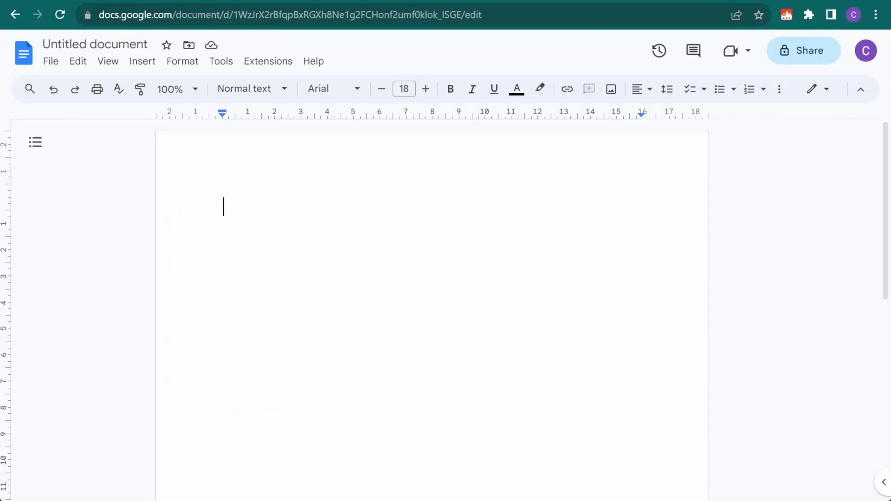
type("?stat")
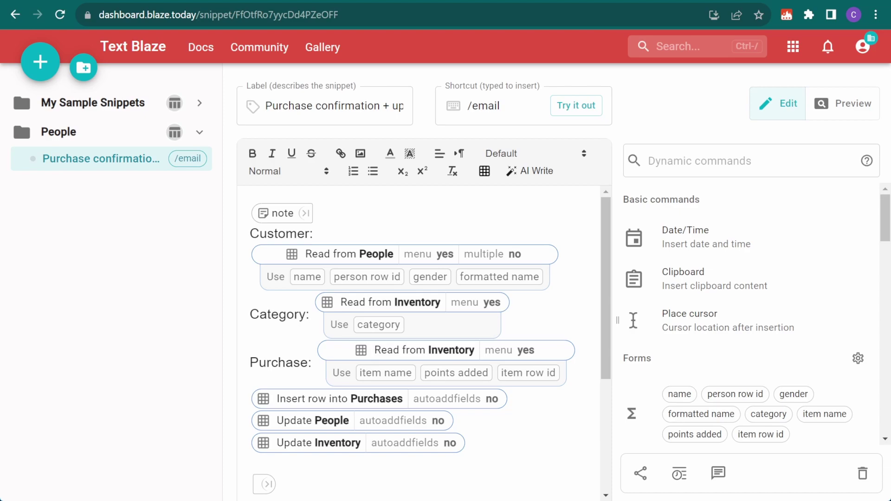
Step: Inspect the Purchase read from Inventory, then the Update People command settings
scroll(420, 341, "down", 4)
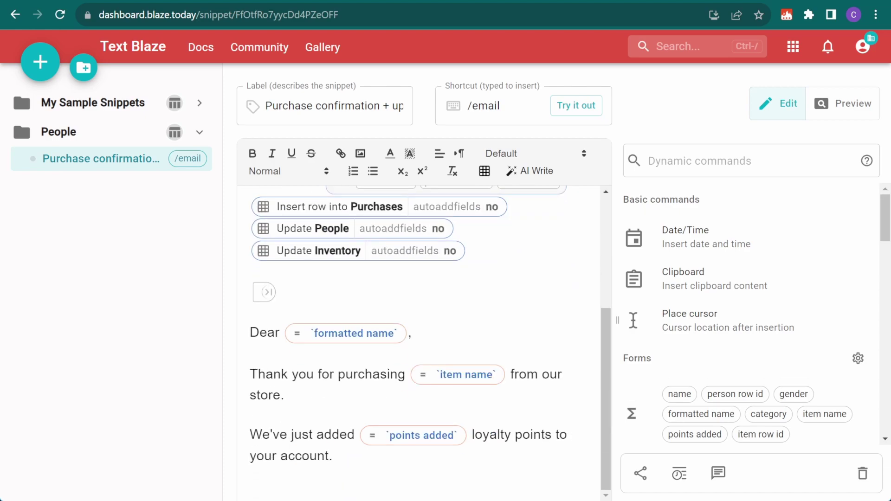
scroll(420, 341, "up", 4)
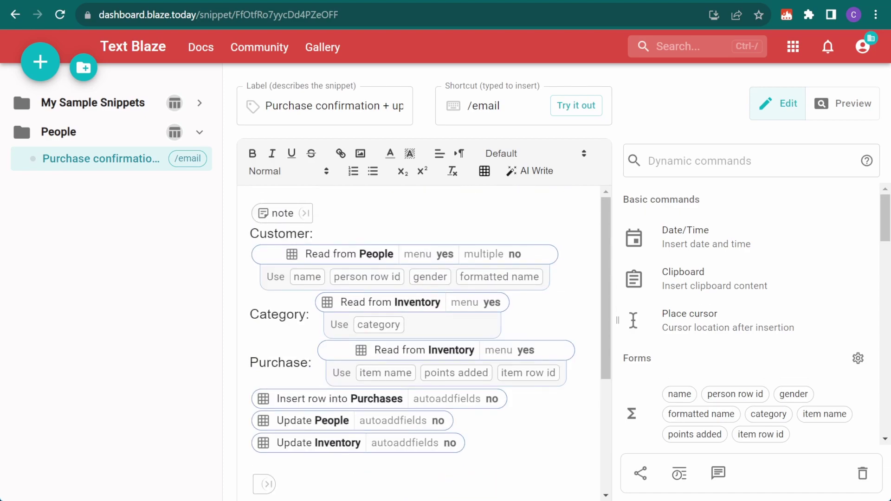
left_click(339, 353)
left_click(268, 420)
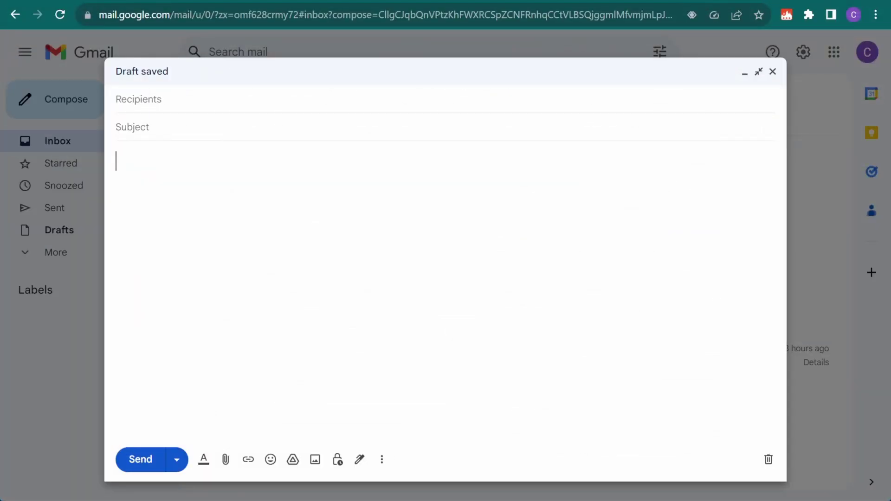
Step: Insert the /email confirmation for another customer buying Training Fins in the Swimming category
type("/email")
left_click(634, 81)
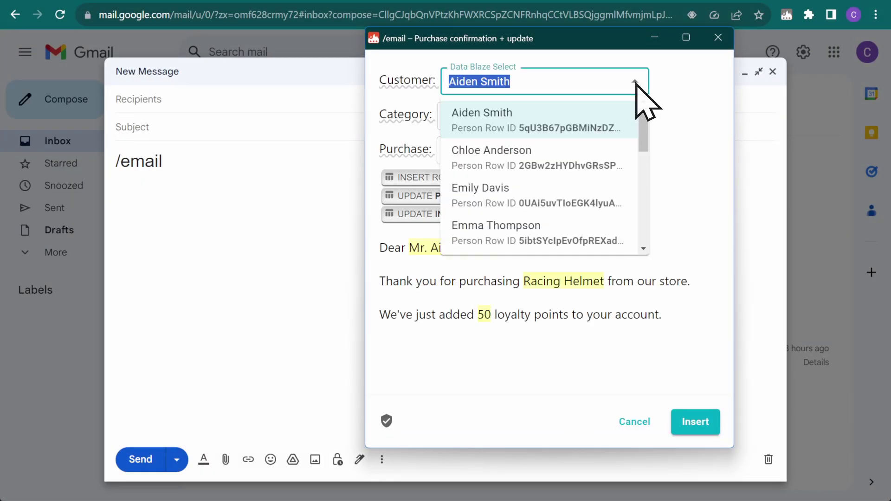
left_click(593, 194)
left_click(631, 116)
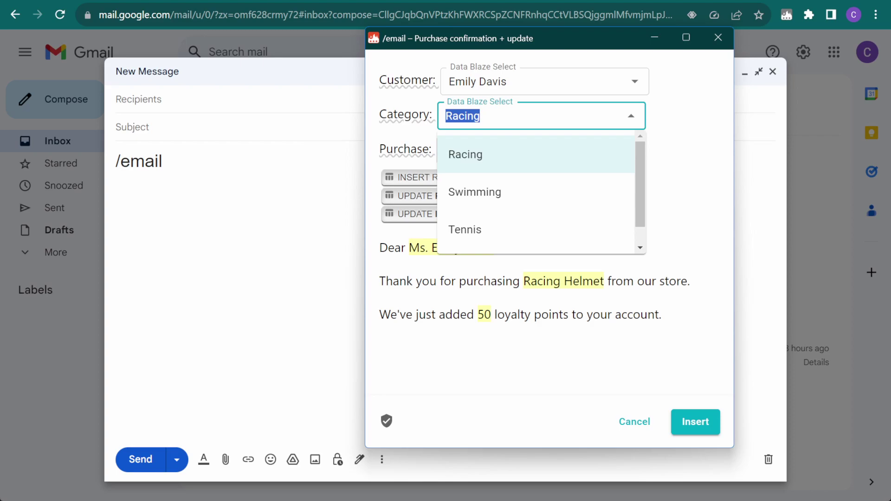
left_click(592, 192)
left_click(630, 150)
left_click(567, 227)
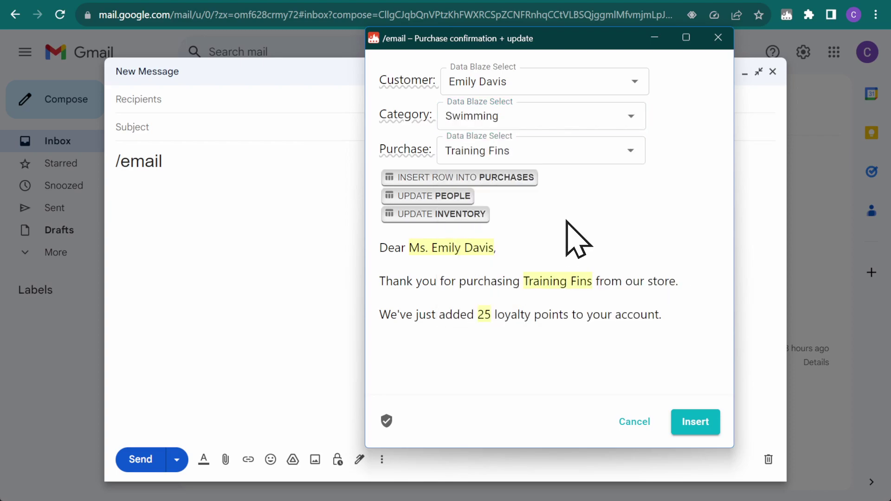
left_click(695, 423)
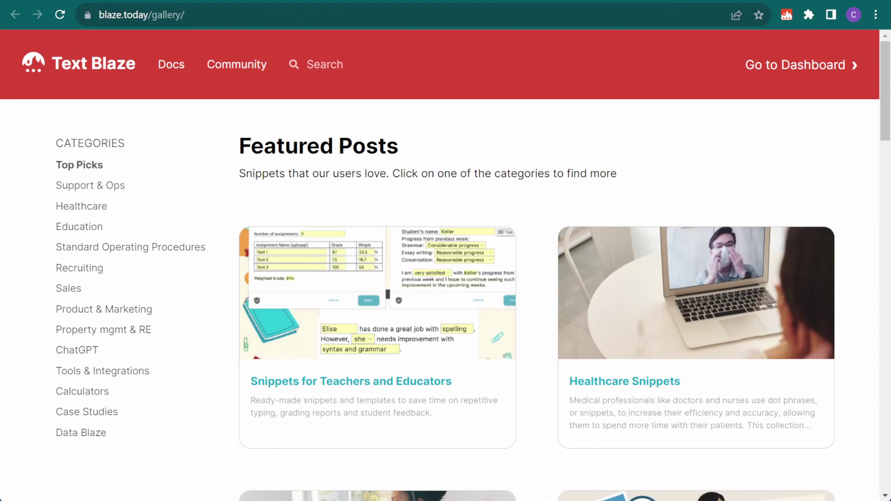
Step: Filter the snippet gallery to the Data Blaze category, showing templates like Invoice Generator
left_click(79, 434)
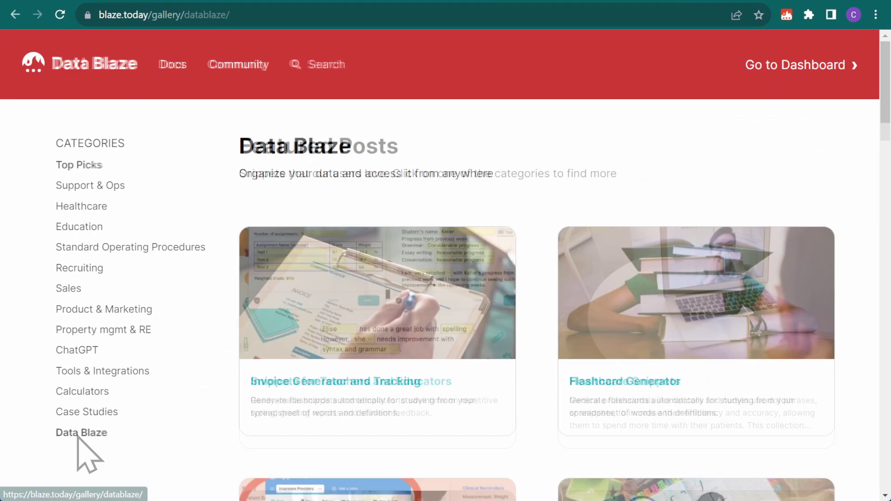